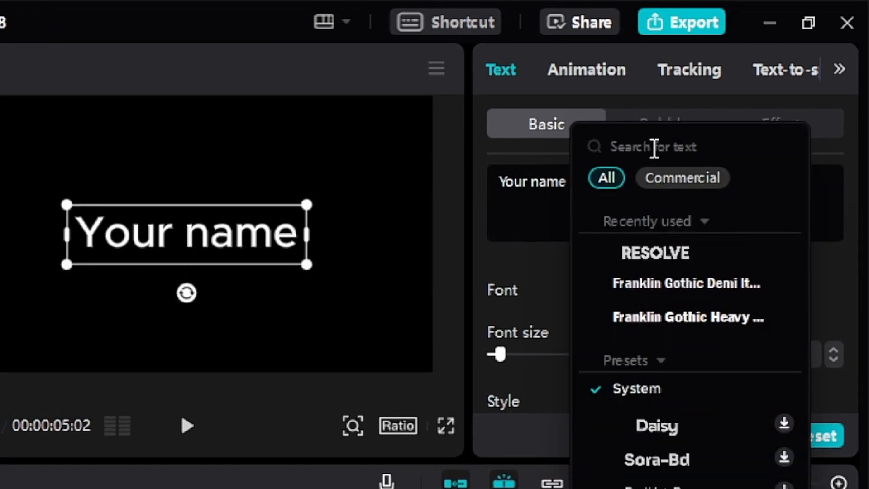
# Set the "Your name" text to the ZY Resolve font at font size 10
pyautogui.click(654, 147)
pyautogui.write('resolve')
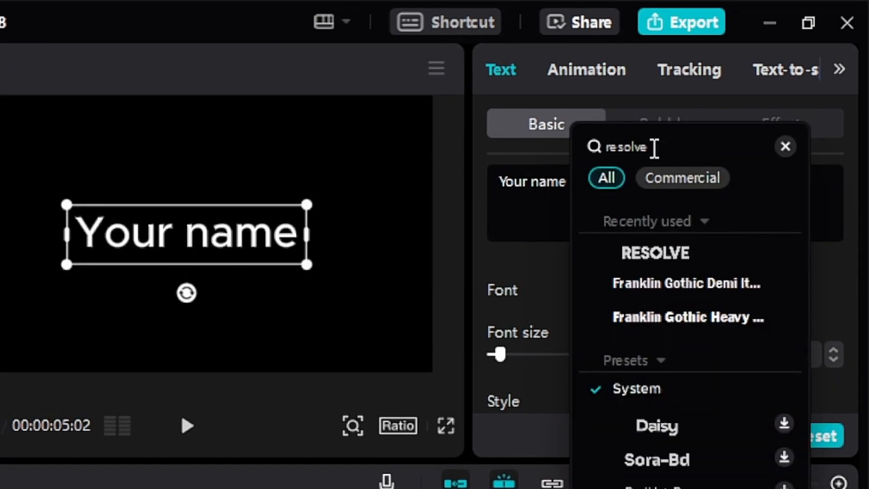
pyautogui.click(663, 252)
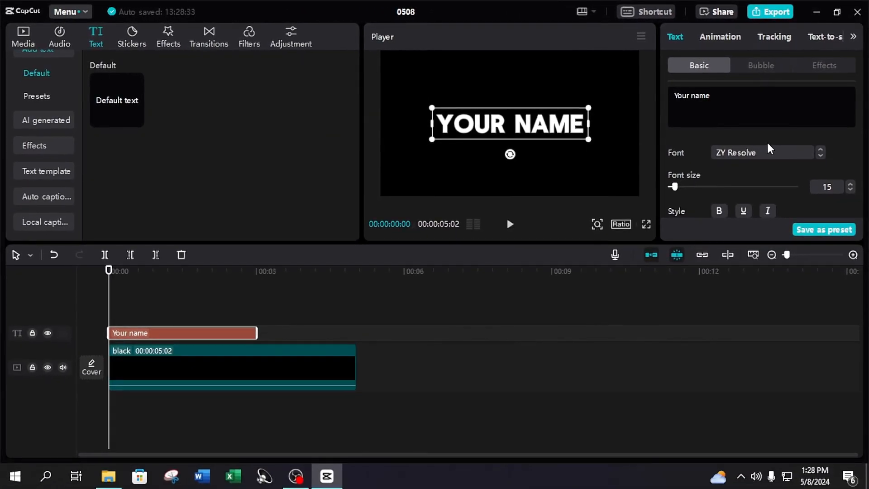
pyautogui.doubleClick(840, 188)
pyautogui.write('10')
pyautogui.press('Return')
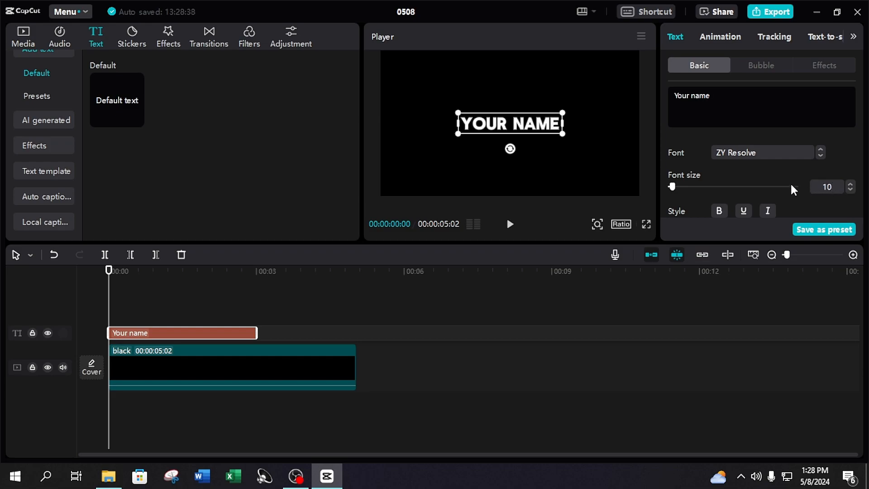
# Trim the black clip to end together with the text clip at 3 seconds
pyautogui.moveTo(171, 307); pyautogui.dragTo(256, 307)
pyautogui.click(271, 353)
pyautogui.press('w')
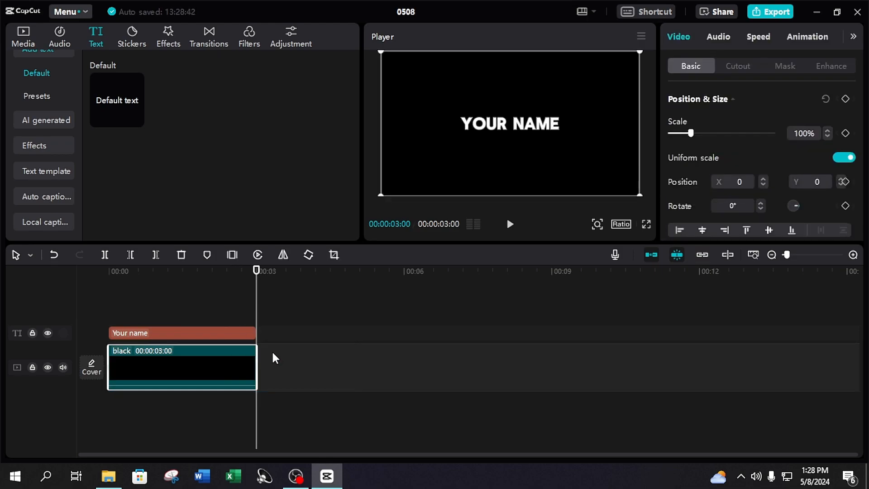
# Combine the text clip and the black clip into one compound clip
pyautogui.click(256, 305)
pyautogui.moveTo(274, 308); pyautogui.dragTo(91, 302)
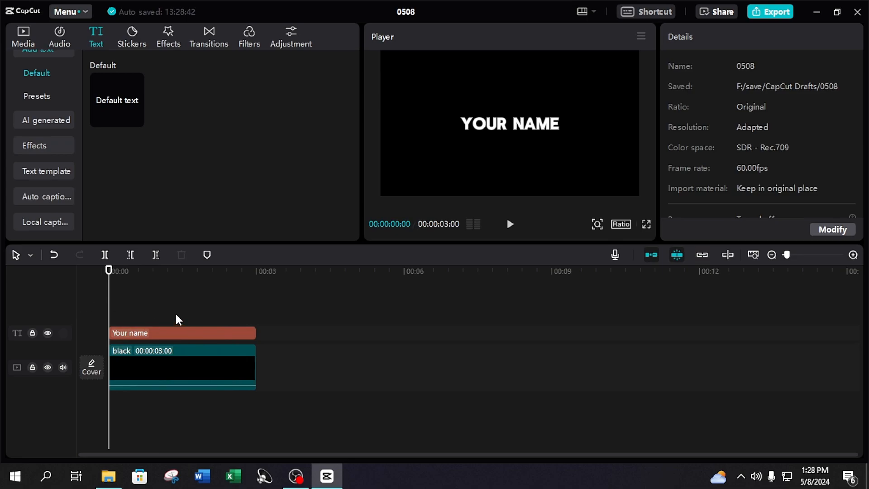
pyautogui.click(150, 333)
pyautogui.keyDown('ctrl'); pyautogui.click(166, 362); pyautogui.keyUp('ctrl')
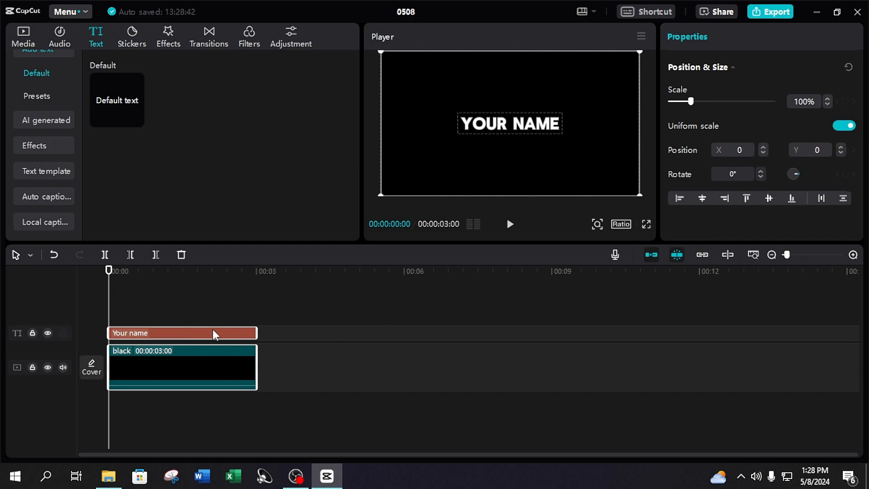
pyautogui.rightClick(220, 364)
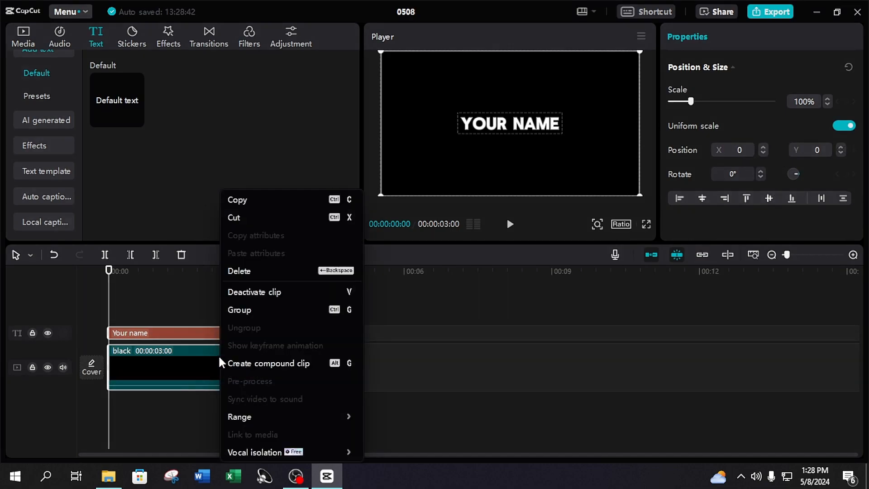
pyautogui.click(289, 365)
pyautogui.moveTo(217, 317); pyautogui.dragTo(193, 338)
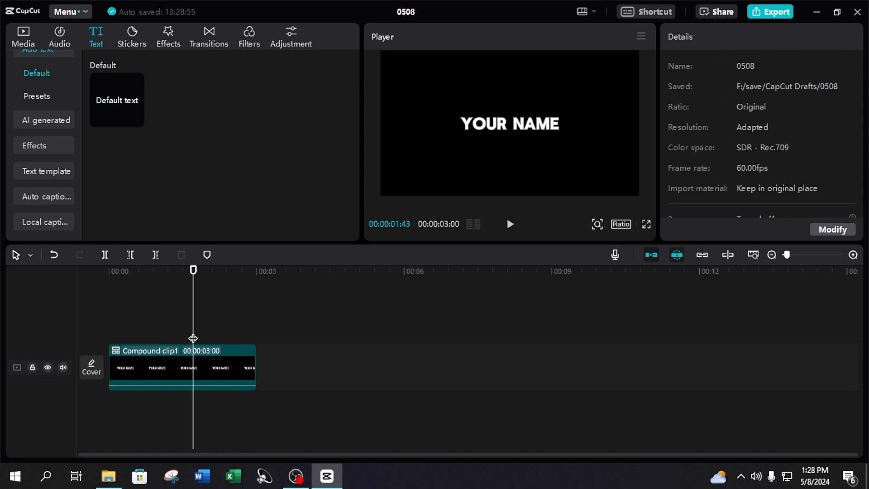
# Try the 3:4 aspect ratio in the full-screen preview, and restore the original ratio
pyautogui.click(624, 223)
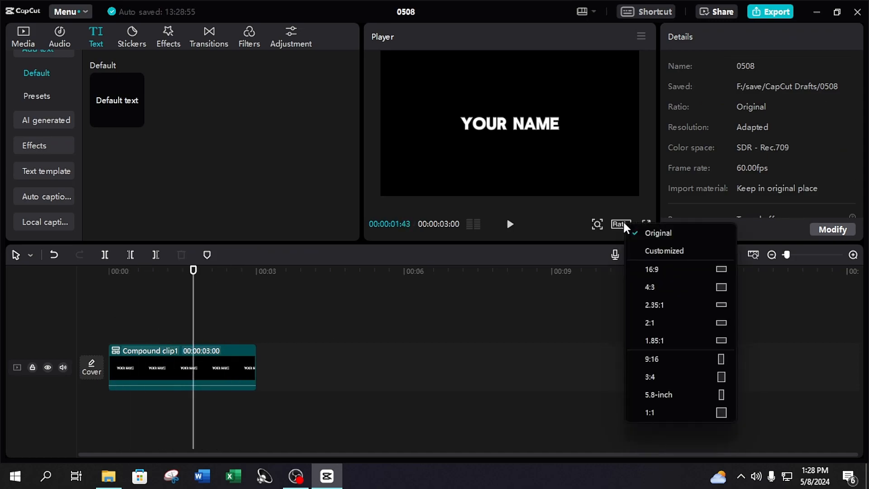
pyautogui.click(661, 374)
pyautogui.click(647, 225)
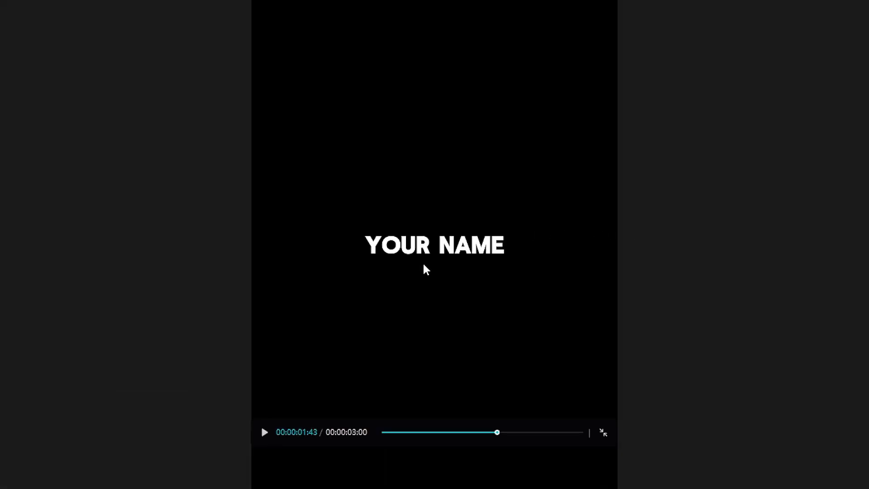
pyautogui.press('Escape')
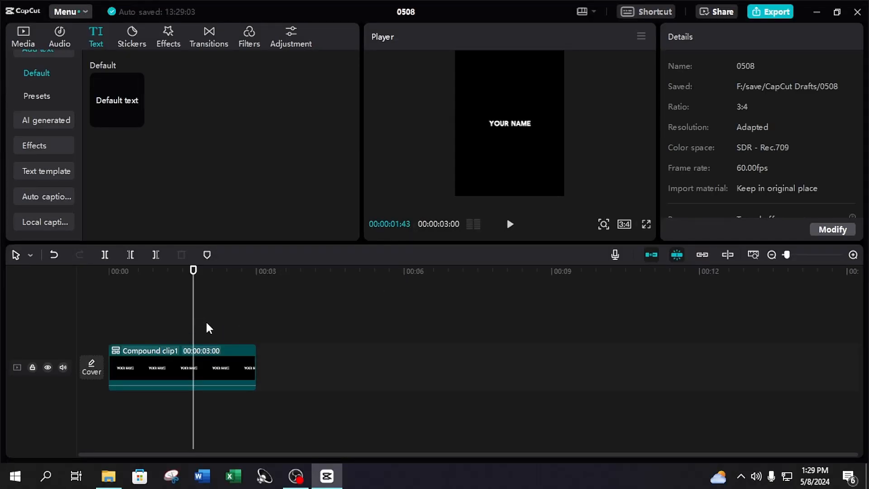
pyautogui.click(624, 224)
pyautogui.click(670, 233)
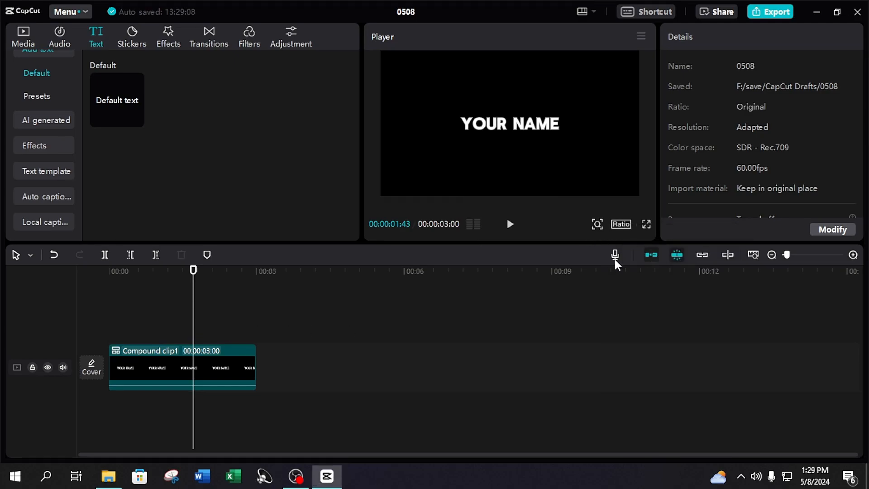
# Import the video "clip for outro" from the Captures folder into the project media
pyautogui.click(207, 310)
pyautogui.moveTo(208, 319); pyautogui.dragTo(108, 325)
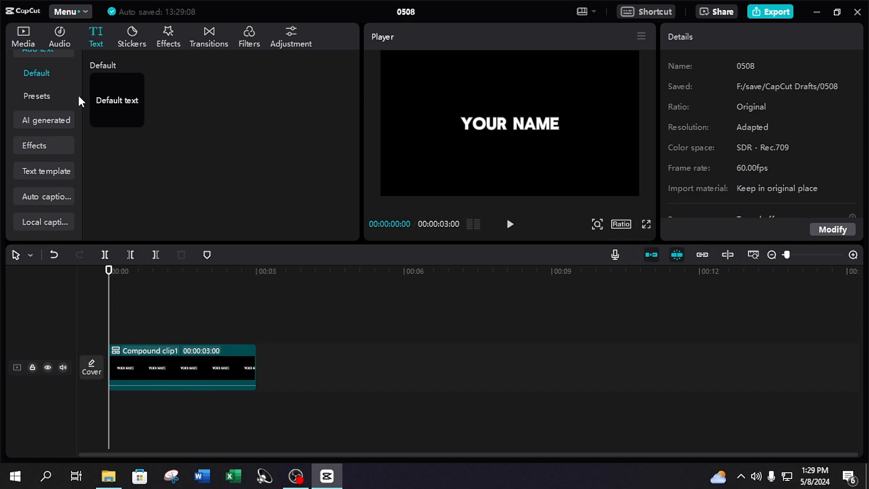
pyautogui.click(19, 36)
pyautogui.click(60, 89)
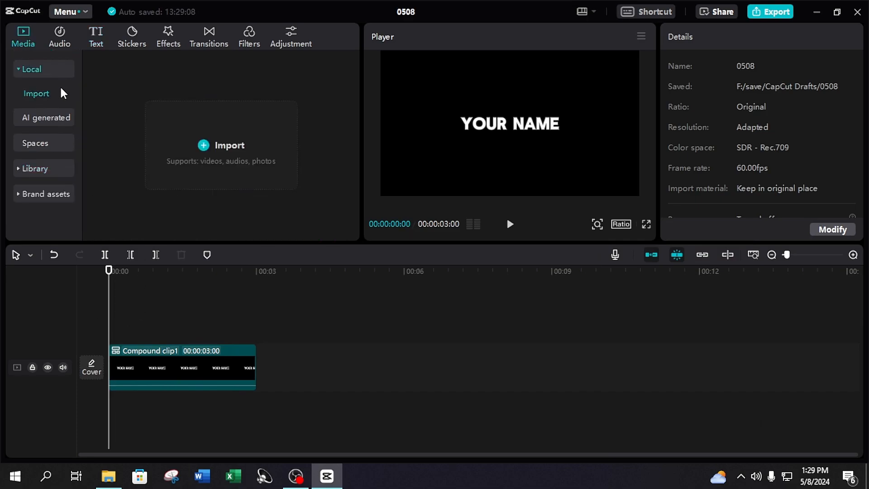
pyautogui.click(113, 479)
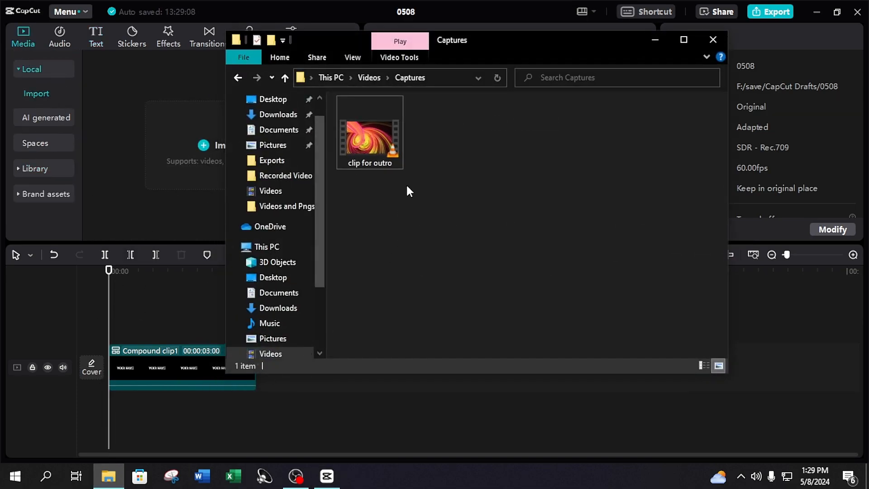
pyautogui.moveTo(384, 154); pyautogui.dragTo(183, 162)
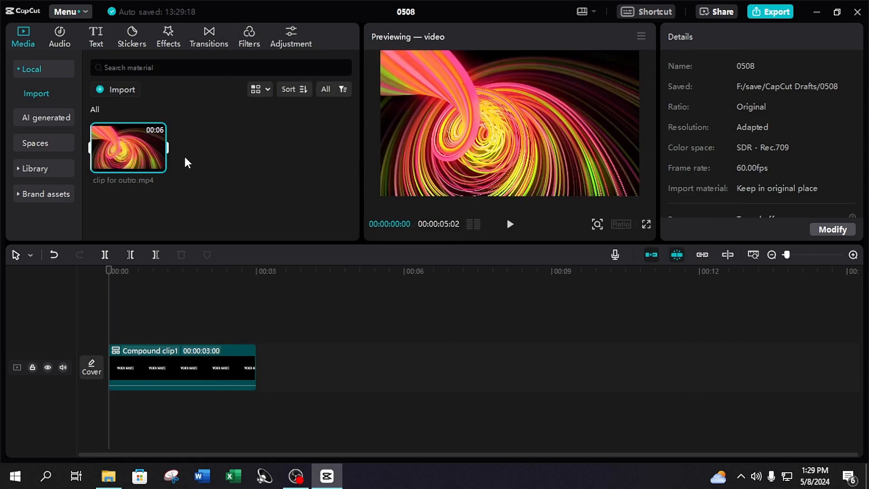
# Place clip for outro.mp4 beneath the compound clip at the timeline start and trim it to 3 seconds
pyautogui.moveTo(137, 148); pyautogui.dragTo(115, 370)
pyautogui.moveTo(398, 370); pyautogui.dragTo(127, 324)
pyautogui.moveTo(148, 279); pyautogui.dragTo(252, 310)
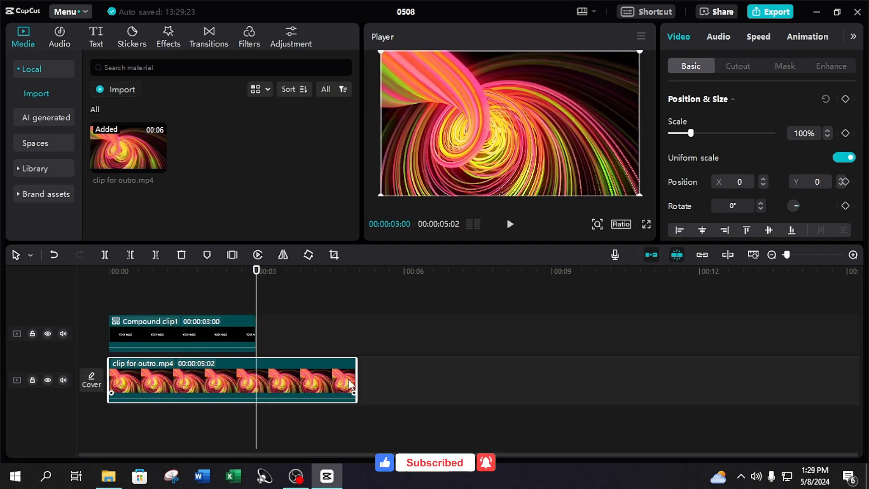
pyautogui.moveTo(354, 381); pyautogui.dragTo(256, 385)
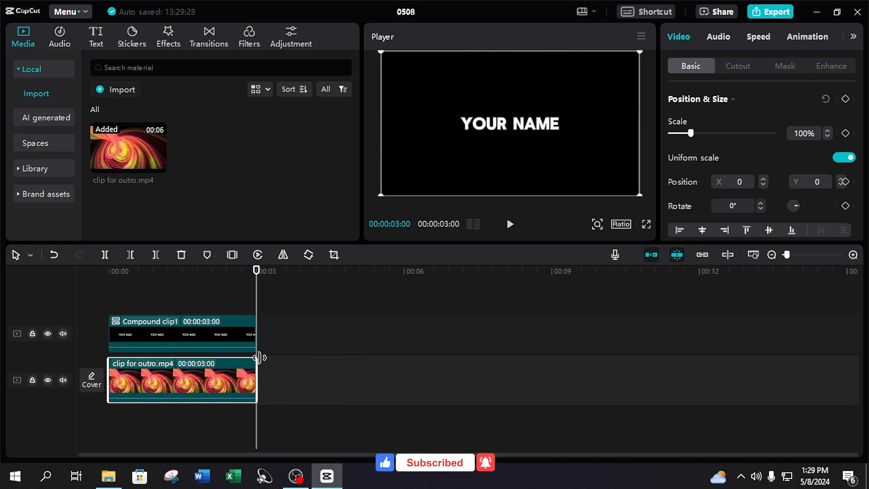
# Set the compound clip's blend mode to Multiply
pyautogui.click(178, 285)
pyautogui.click(198, 341)
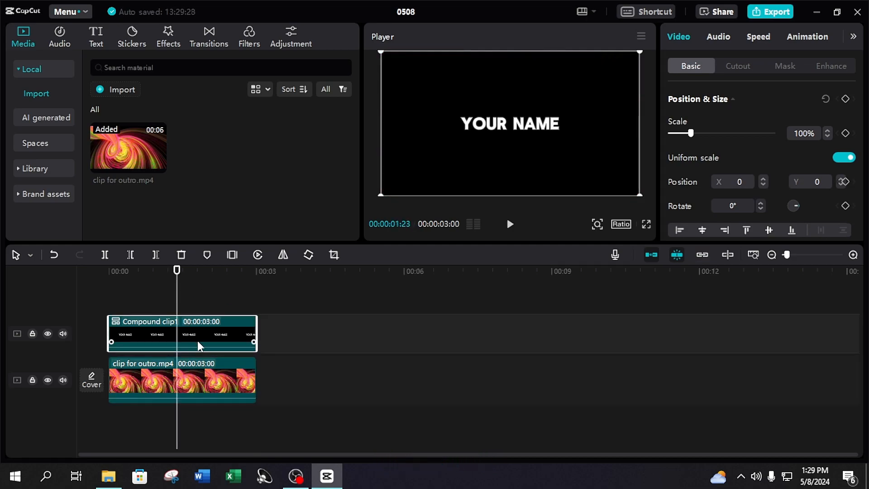
pyautogui.scroll(-3, 743, 199)
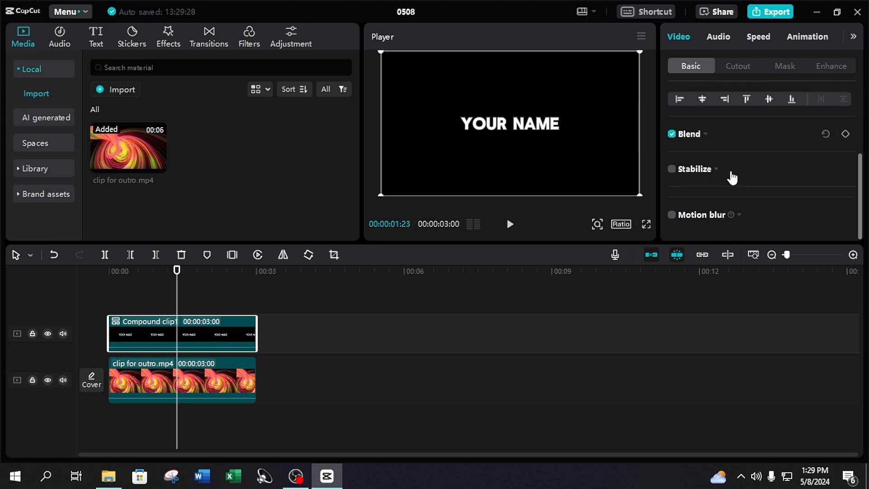
pyautogui.click(705, 138)
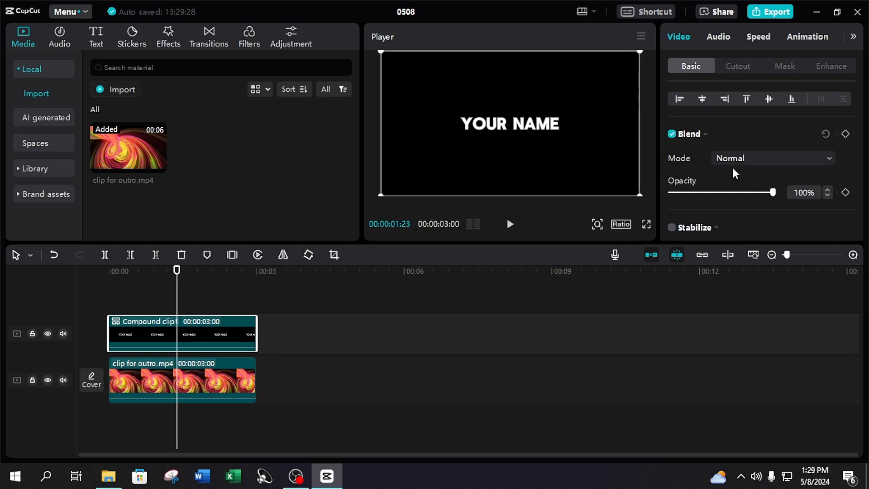
pyautogui.click(739, 157)
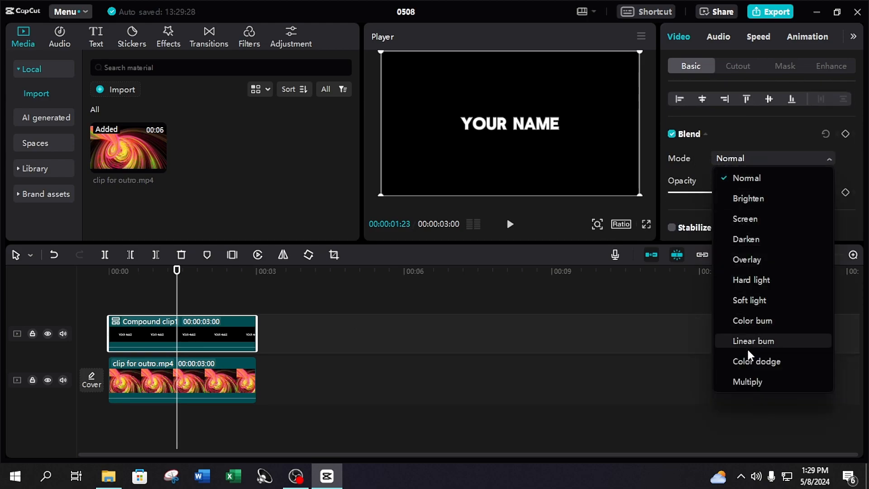
pyautogui.click(747, 382)
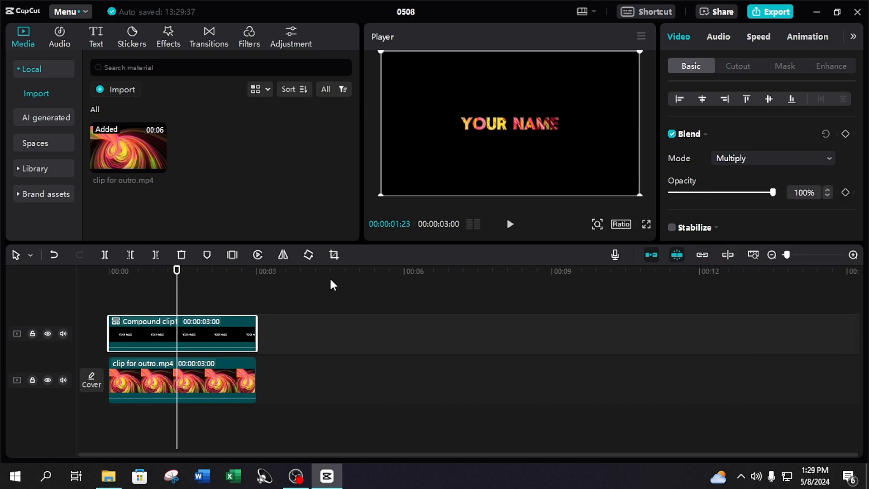
# Add a scale keyframe of 150% to the compound clip at the start of the timeline
pyautogui.click(198, 298)
pyautogui.moveTo(198, 303); pyautogui.dragTo(109, 307)
pyautogui.click(184, 326)
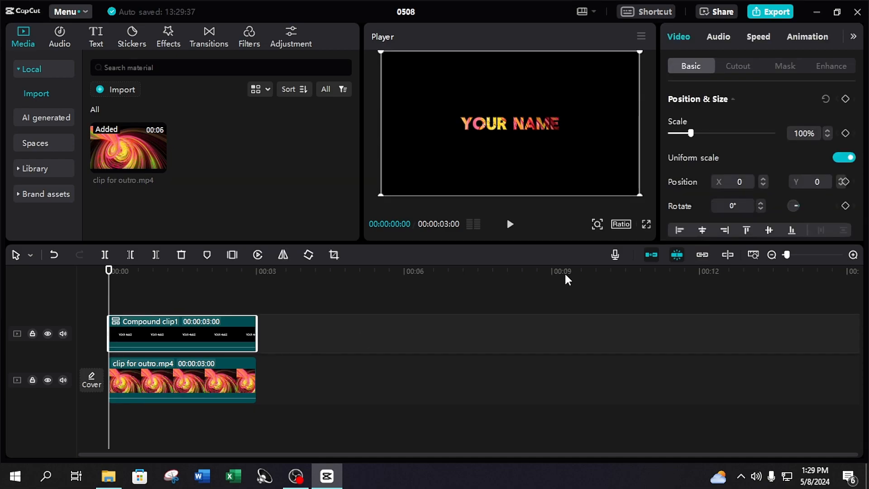
pyautogui.click(845, 133)
pyautogui.click(798, 133)
pyautogui.write('150')
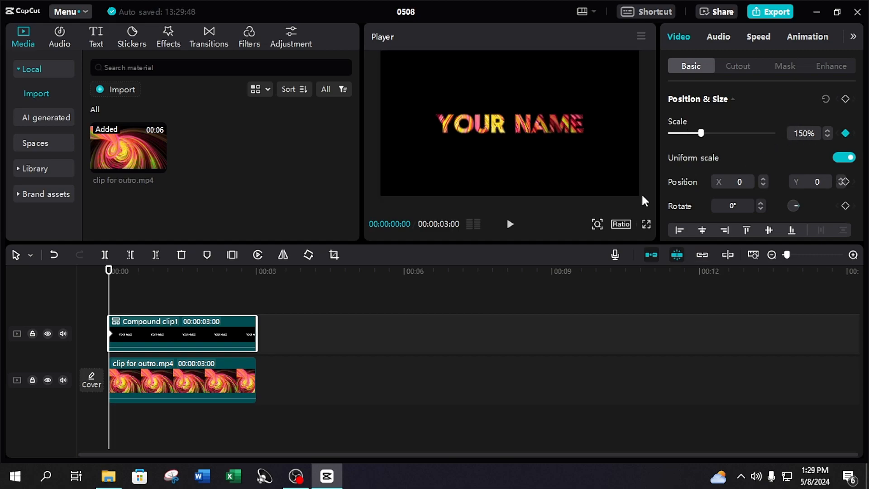
# Add a 100% scale keyframe to the compound clip at 1 second and play back the animation
pyautogui.moveTo(109, 273); pyautogui.dragTo(159, 315)
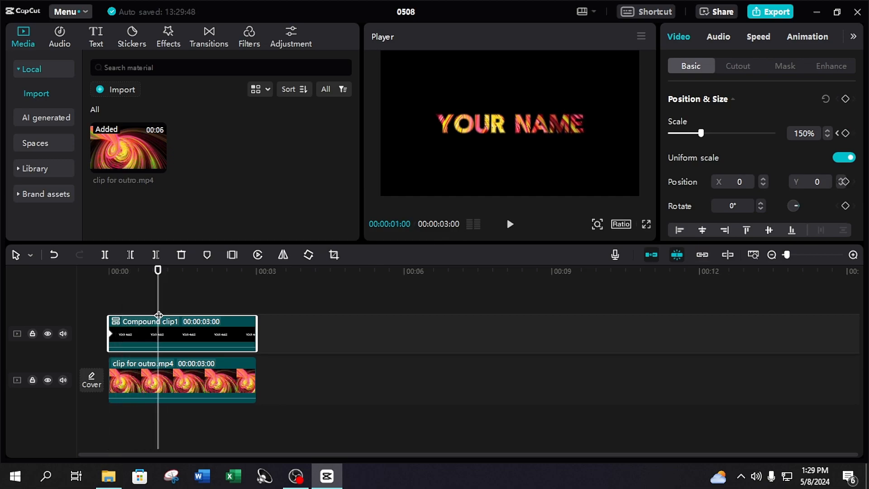
pyautogui.click(846, 134)
pyautogui.write('100')
pyautogui.press('Return')
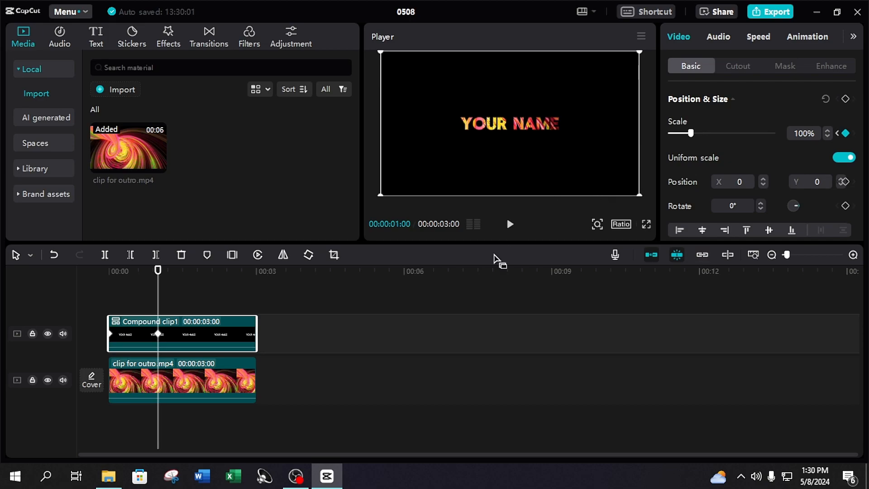
pyautogui.moveTo(158, 307); pyautogui.dragTo(109, 308)
pyautogui.press('space')
pyautogui.press('space')
# Add a scale keyframe of 150% to clip for outro.mp4 at the start of the timeline
pyautogui.moveTo(188, 304); pyautogui.dragTo(108, 313)
pyautogui.click(125, 368)
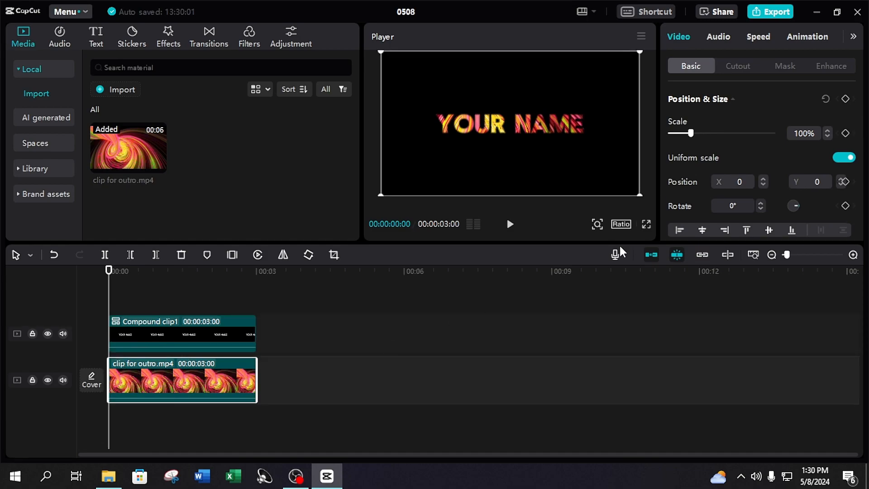
pyautogui.click(806, 136)
pyautogui.write('150')
pyautogui.press('Return')
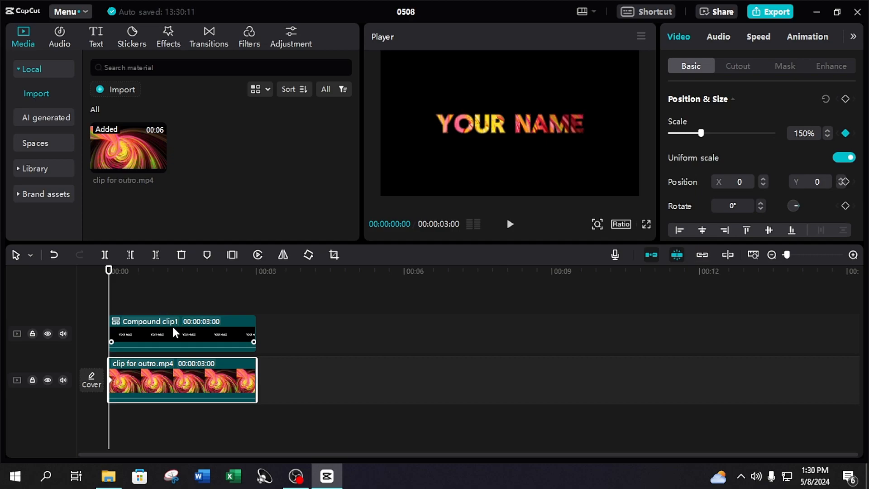
# Set the scale of clip for outro.mp4 to 100% at the 1-second position
pyautogui.click(150, 333)
pyautogui.click(158, 334)
pyautogui.click(160, 371)
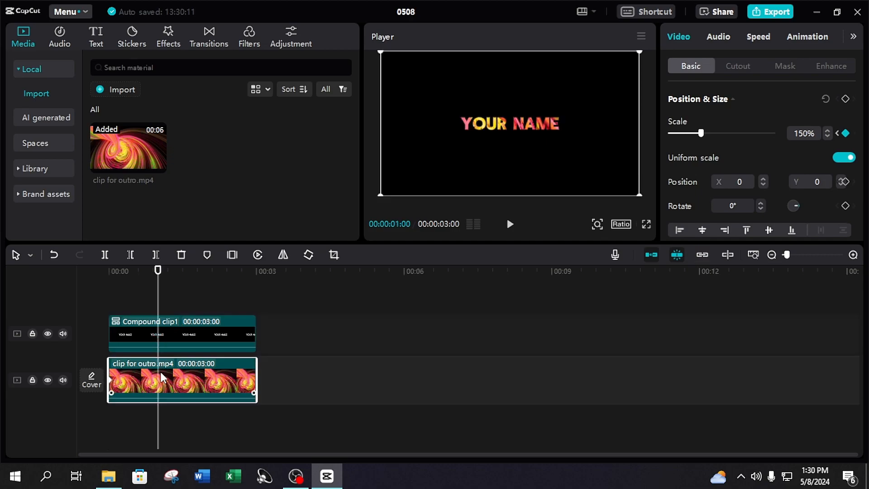
pyautogui.press('BackSpace')
pyautogui.write('100')
pyautogui.press('Return')
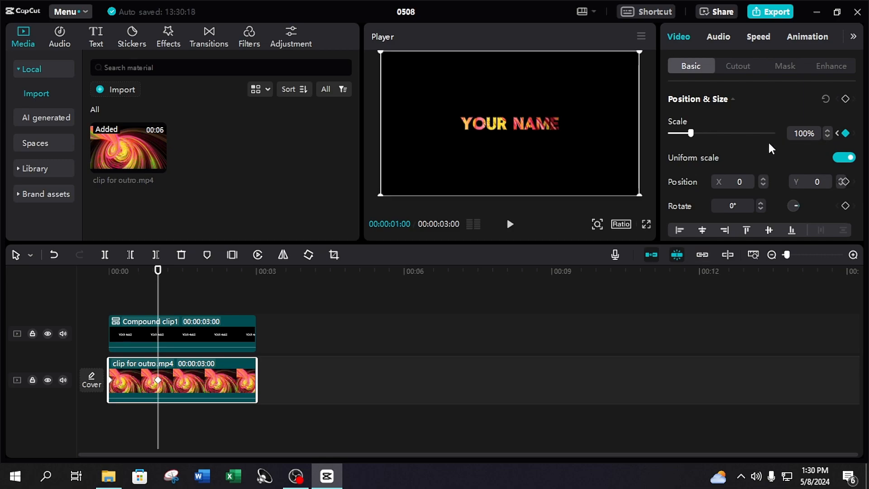
# Add a 100% scale keyframe to the compound clip at 00:00:02:30
pyautogui.moveTo(158, 294); pyautogui.dragTo(226, 330)
pyautogui.click(189, 325)
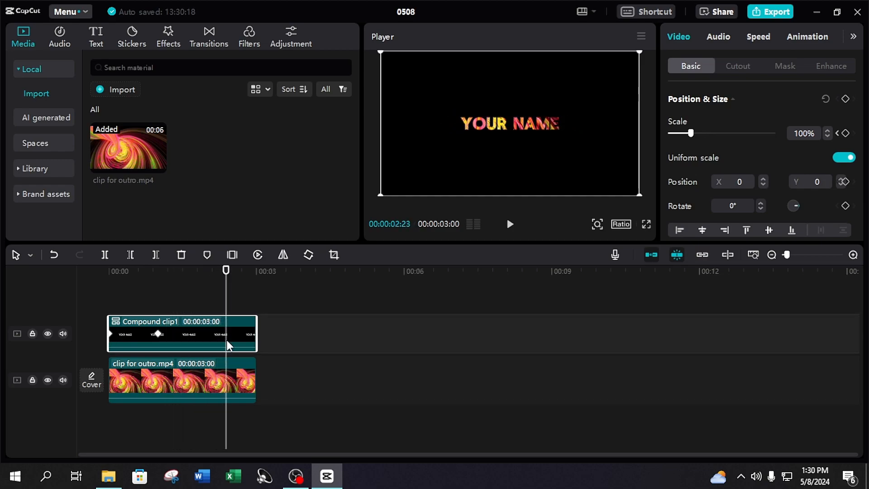
pyautogui.click(231, 382)
pyautogui.click(230, 315)
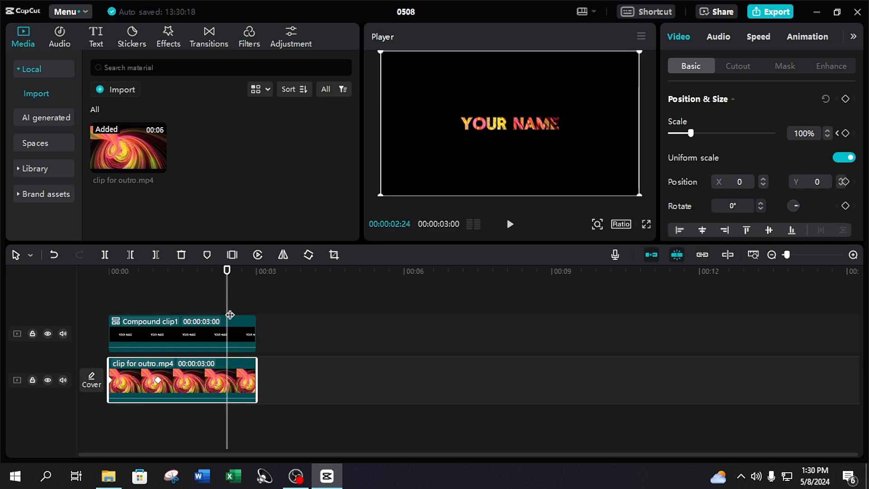
pyautogui.press('Right')
pyautogui.press('Right')
pyautogui.press('Right')
pyautogui.press('Right')
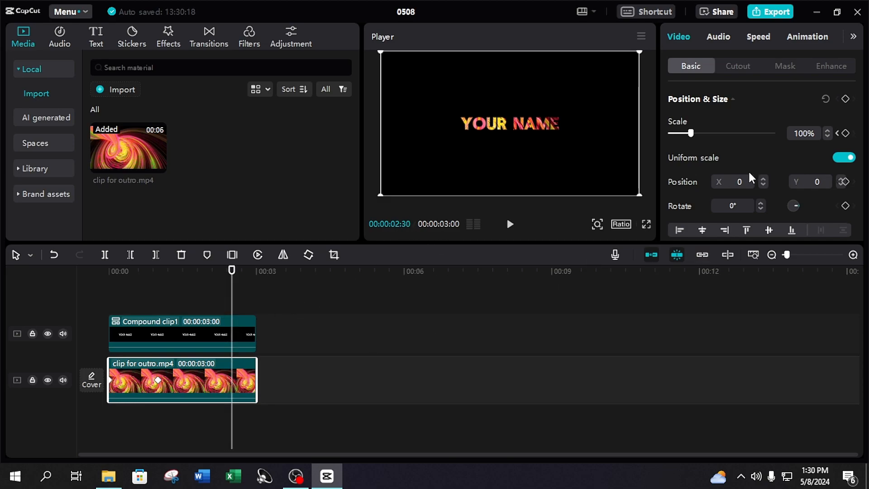
pyautogui.click(233, 332)
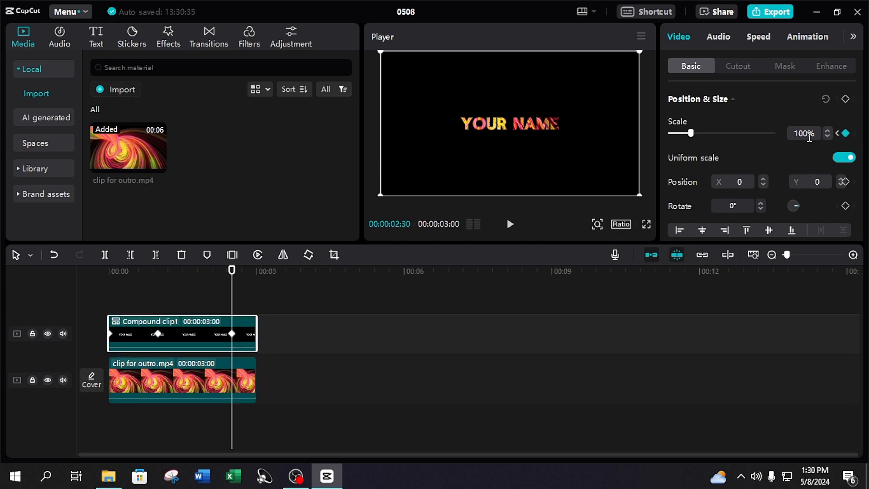
# Add an 80% scale keyframe to the compound clip at its end, at 00:00:03:00
pyautogui.click(266, 274)
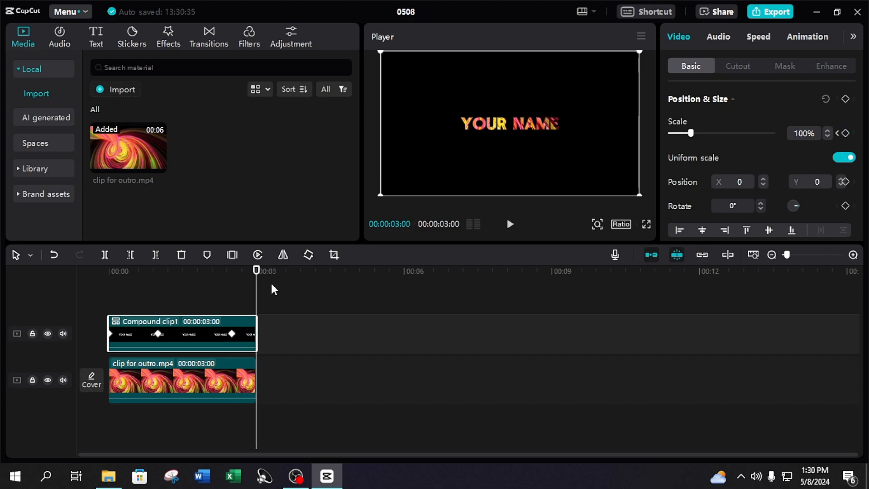
pyautogui.click(844, 133)
pyautogui.click(787, 134)
pyautogui.write('80')
pyautogui.press('Return')
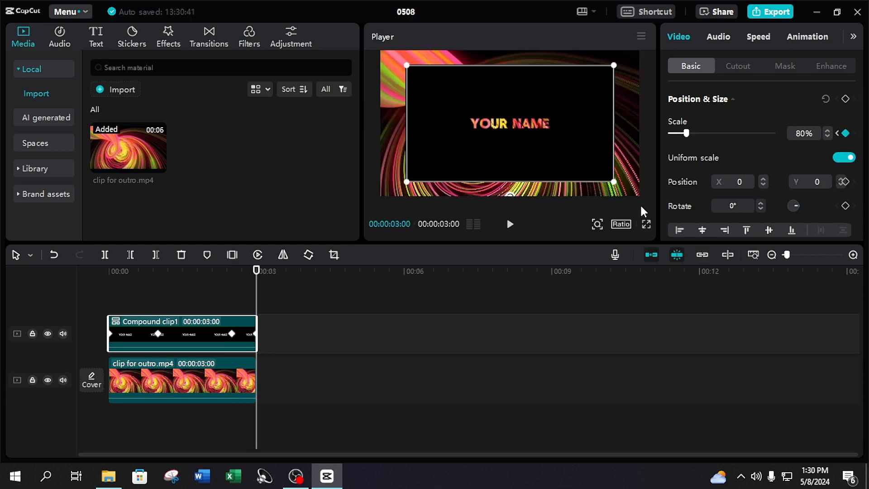
# Add an 80% scale keyframe to clip for outro.mp4 at 00:00:03:00
pyautogui.click(222, 388)
pyautogui.click(845, 133)
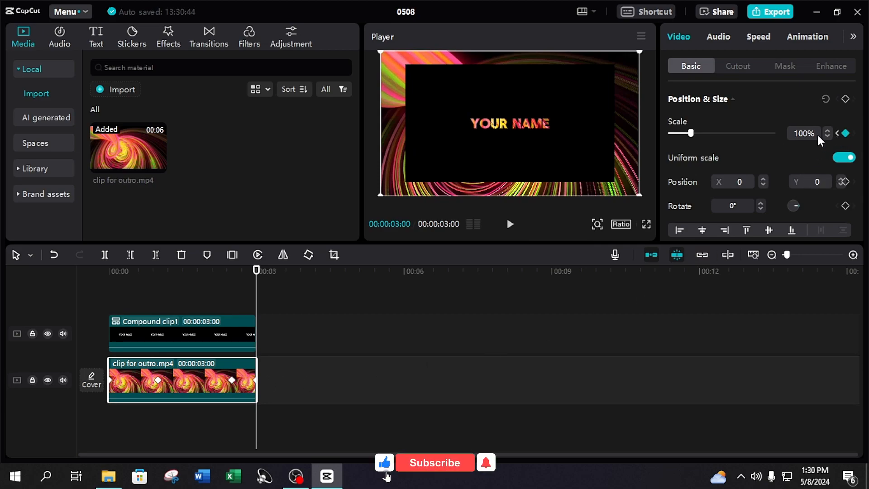
pyautogui.click(783, 132)
pyautogui.write('80')
pyautogui.press('Return')
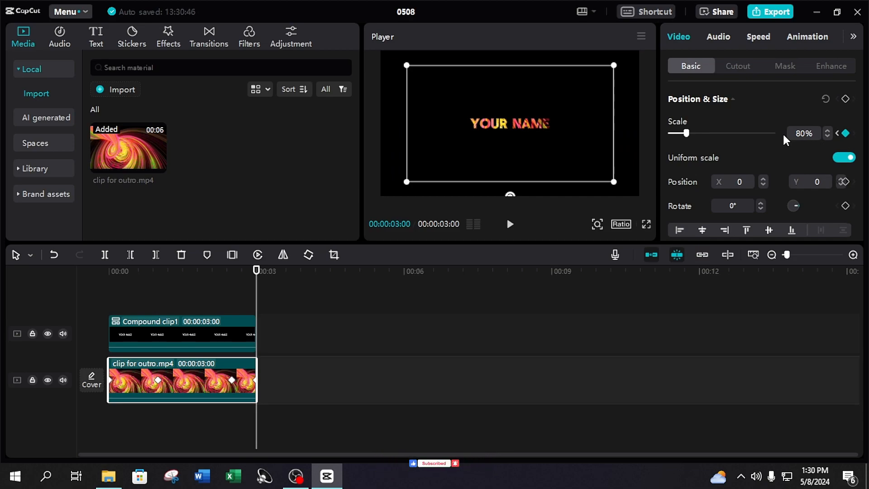
# Show the compound clip's keyframe animation and apply the Ease Out 1 graph to its scale keyframe at 1 second
pyautogui.click(296, 283)
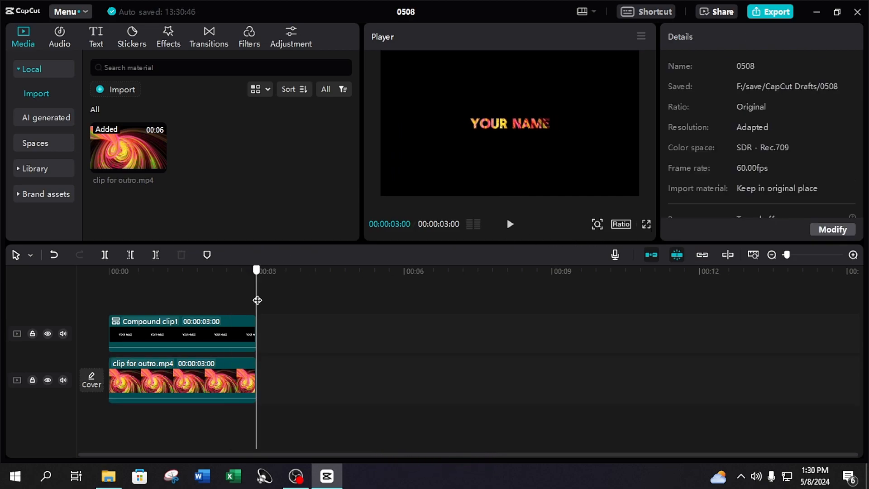
pyautogui.moveTo(93, 304); pyautogui.dragTo(155, 321)
pyautogui.click(162, 335)
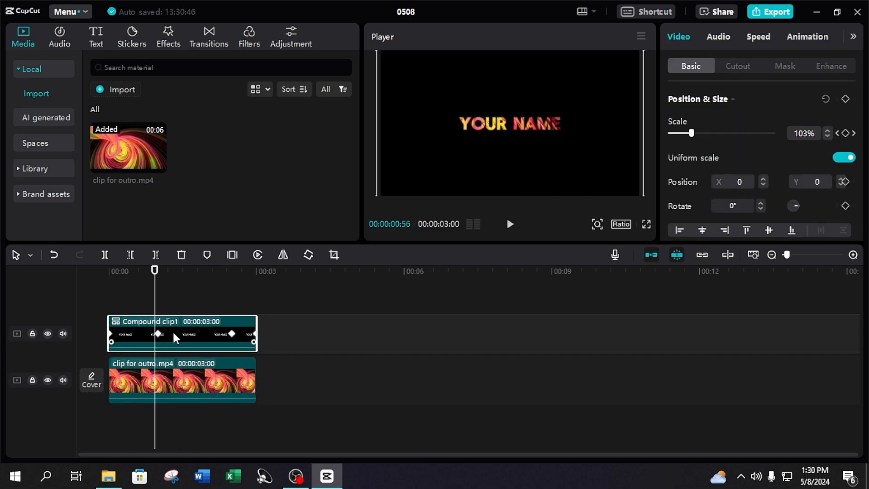
pyautogui.rightClick(172, 330)
pyautogui.click(217, 432)
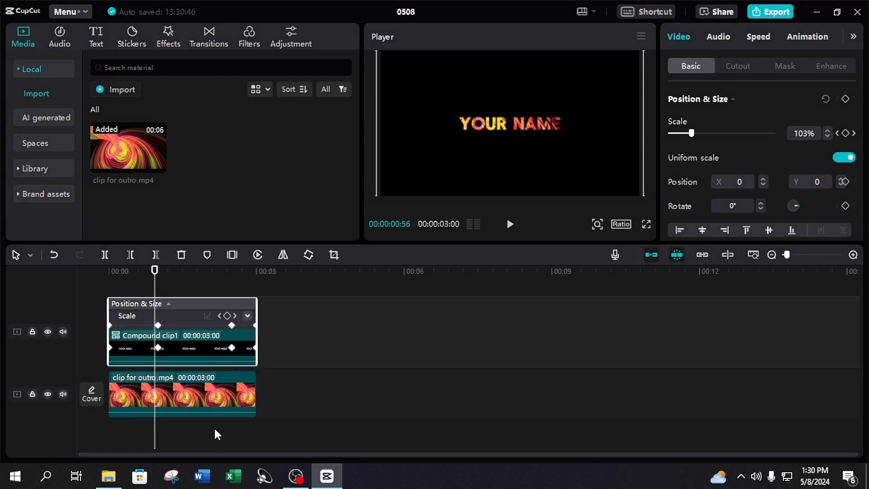
pyautogui.scroll(2, 212, 374)
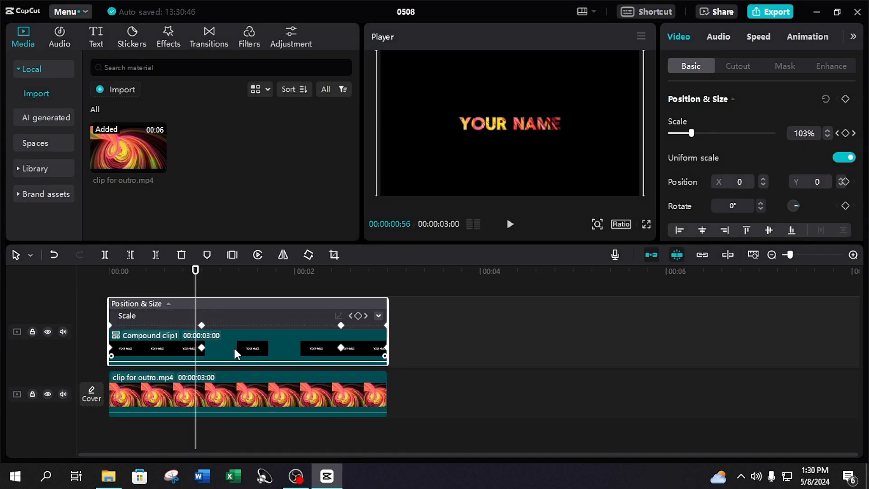
pyautogui.click(201, 325)
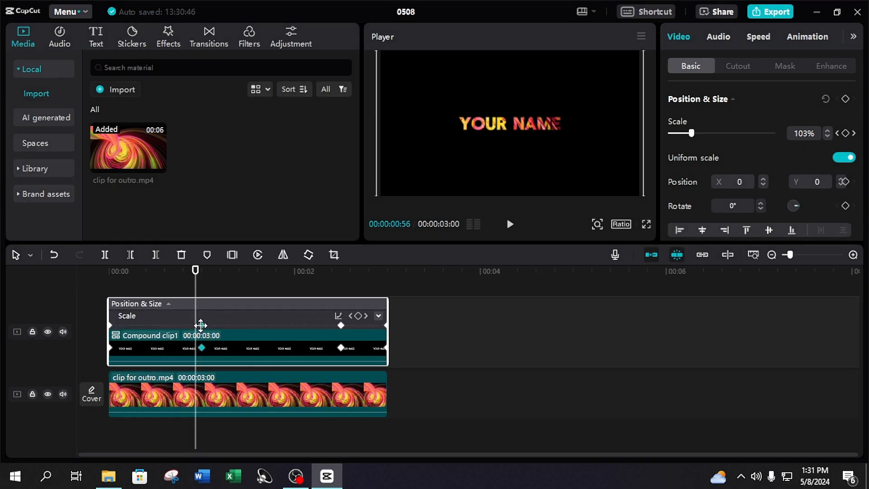
pyautogui.click(338, 316)
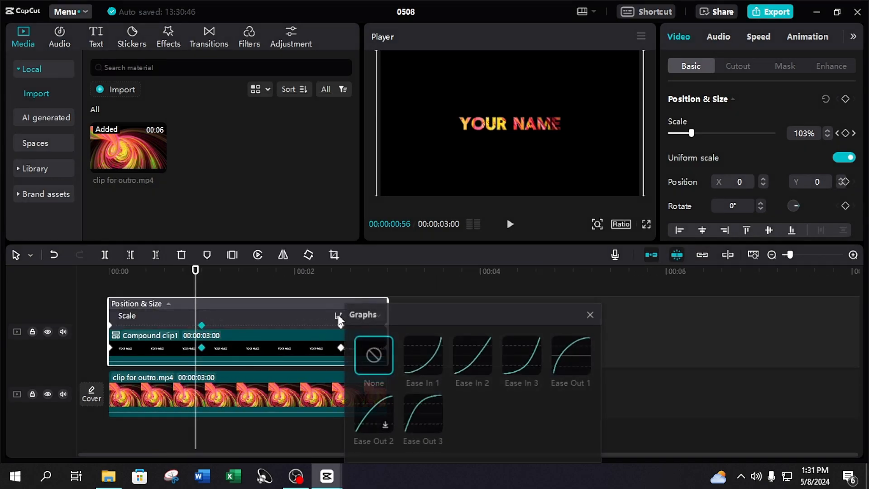
pyautogui.click(571, 350)
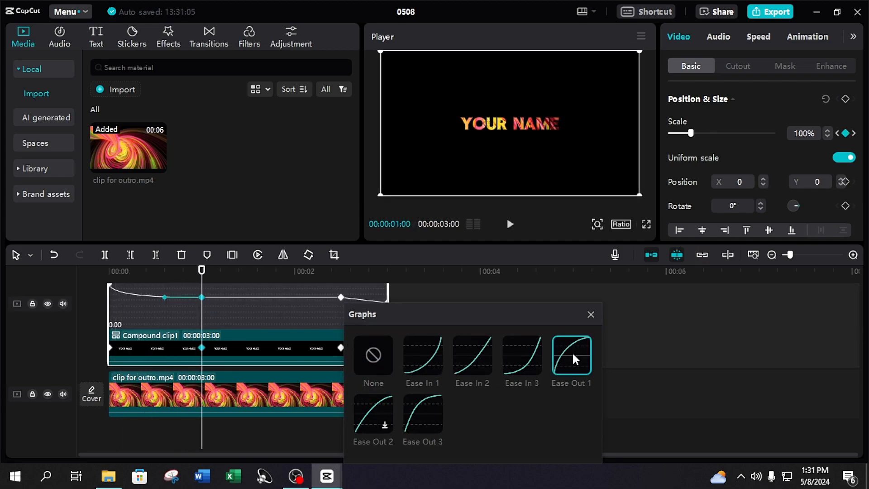
pyautogui.click(591, 314)
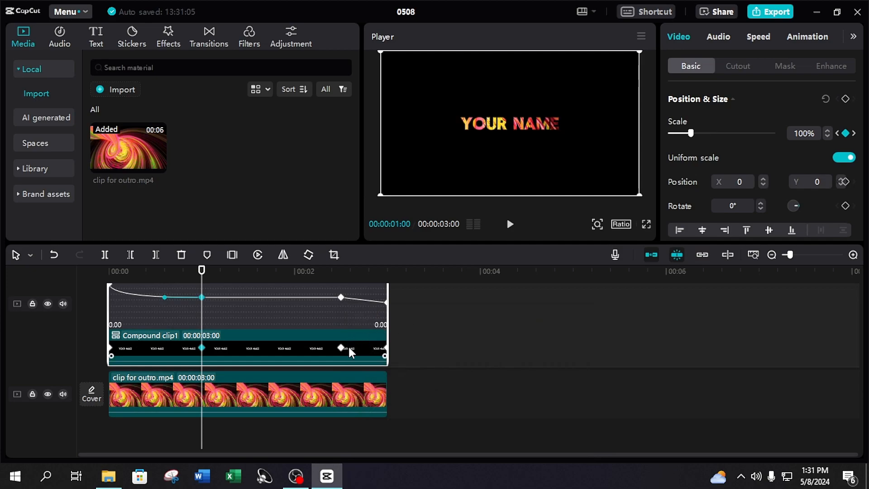
# Apply the Ease In 1 graph to the compound clip's last scale keyframe and hide its keyframe animation
pyautogui.click(384, 333)
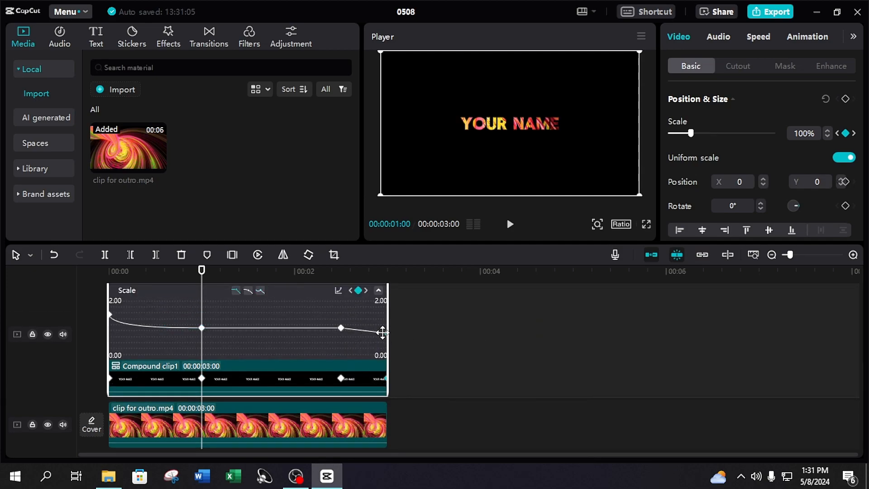
pyautogui.click(338, 291)
pyautogui.click(430, 338)
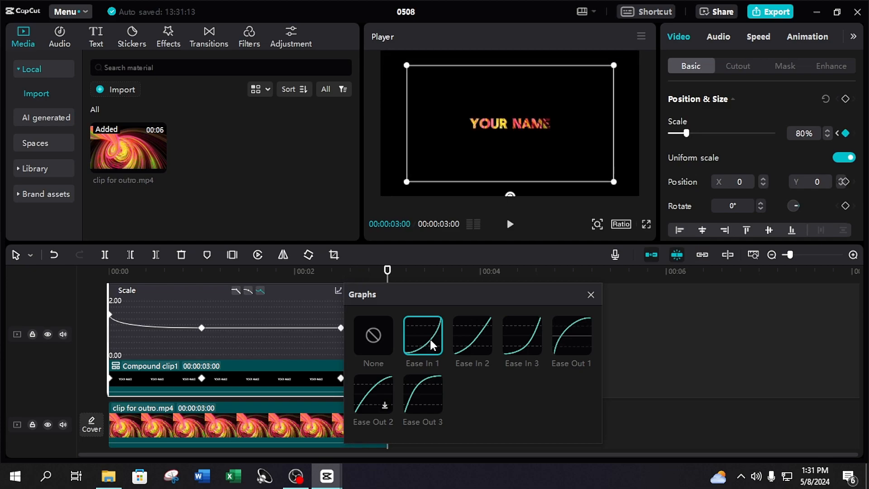
pyautogui.click(591, 295)
pyautogui.rightClick(294, 379)
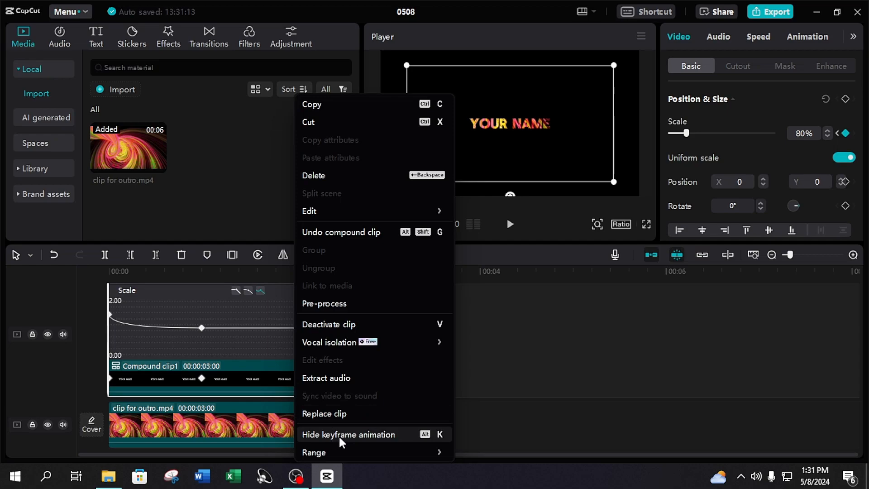
pyautogui.click(338, 435)
# Show the keyframe animation of clip for outro.mp4 and apply the Ease Out 1 graph to its 1-second scale keyframe
pyautogui.rightClick(281, 378)
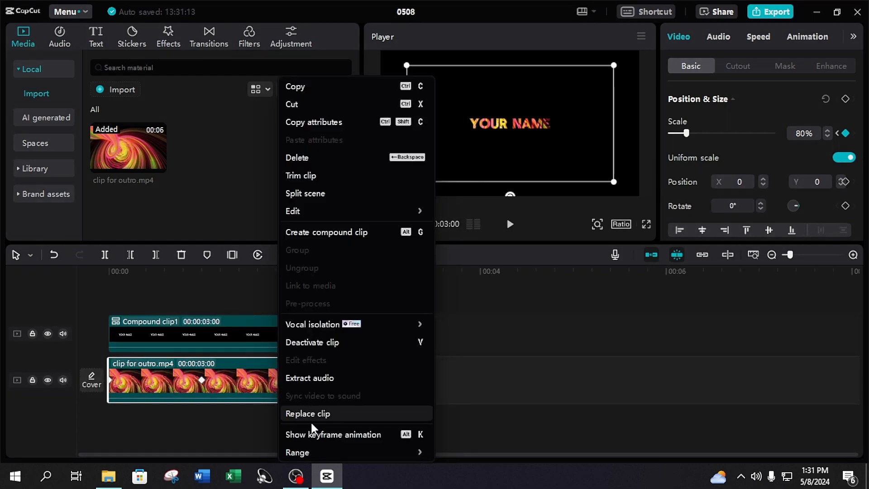
pyautogui.click(312, 434)
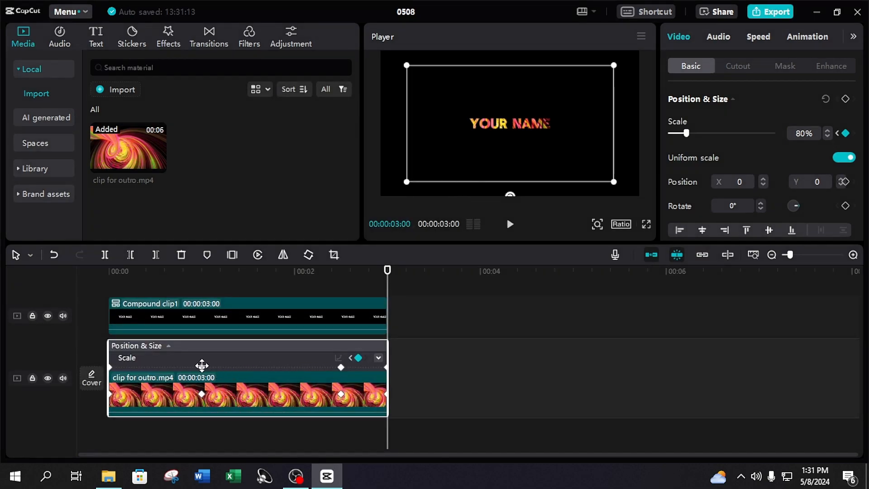
pyautogui.click(339, 358)
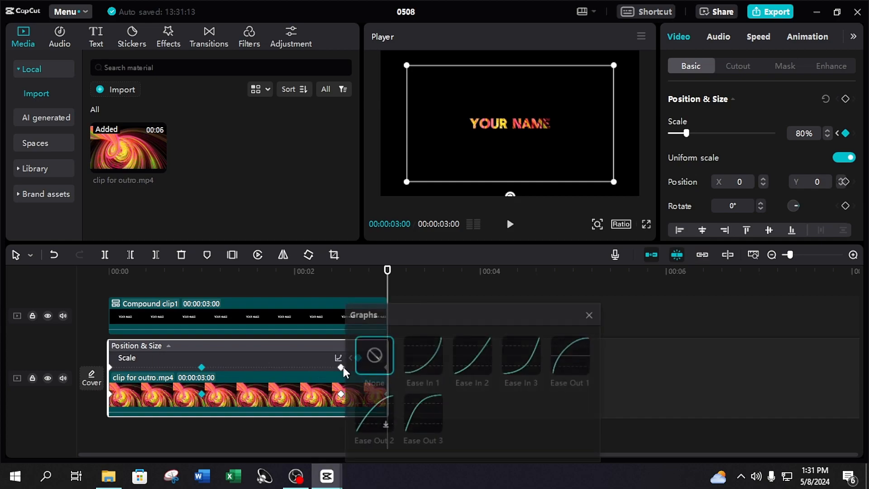
pyautogui.click(571, 365)
pyautogui.click(591, 315)
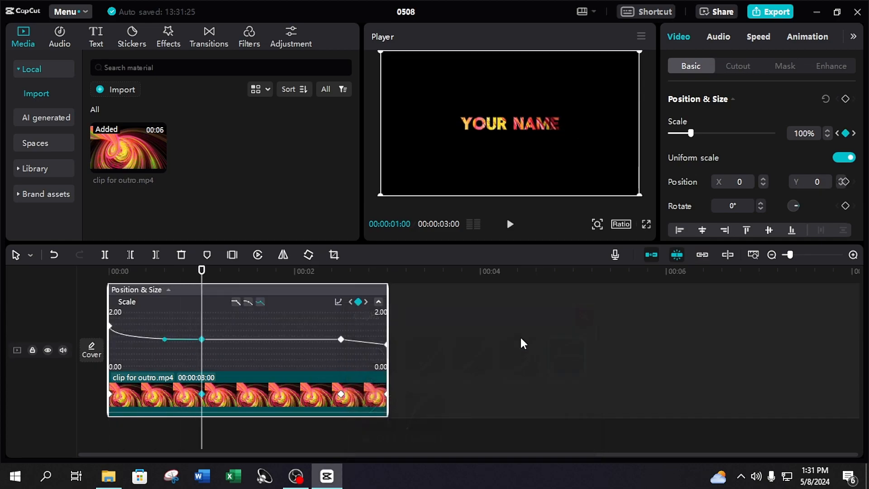
# Apply the Ease In 1 graph to the last scale keyframe of clip for outro.mp4 and hide its keyframe animation
pyautogui.click(385, 344)
pyautogui.click(339, 302)
pyautogui.click(422, 347)
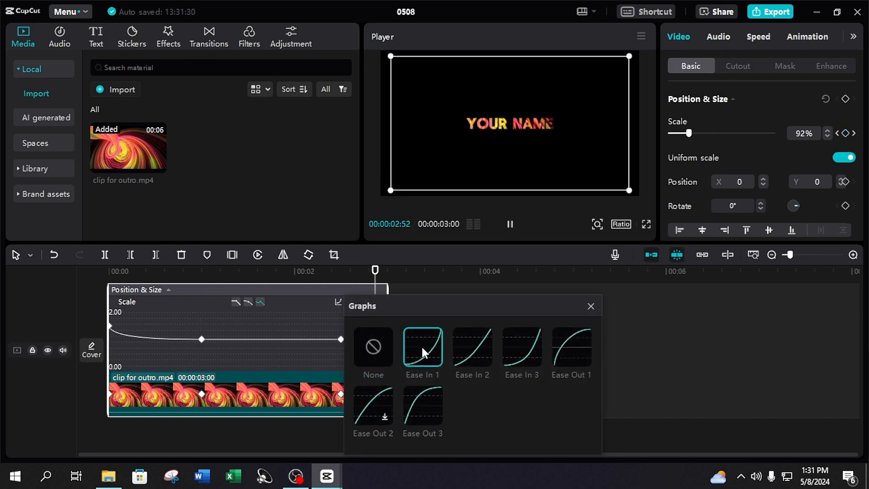
pyautogui.click(585, 313)
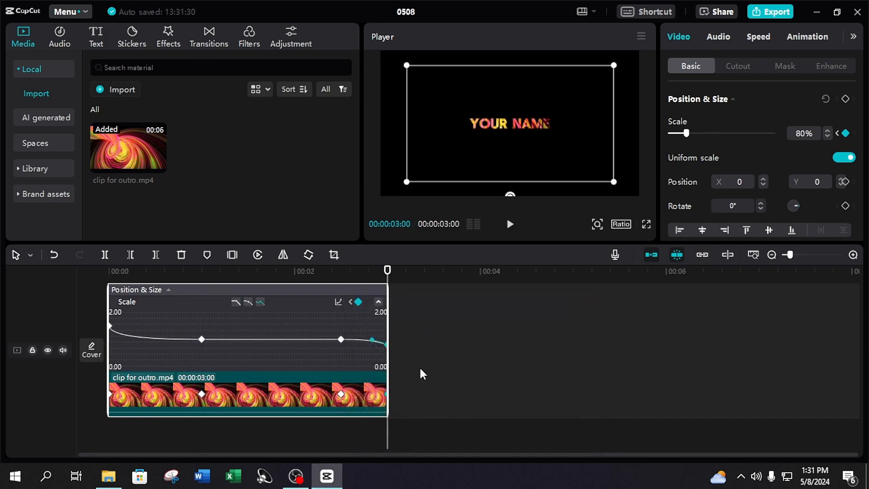
pyautogui.rightClick(319, 381)
pyautogui.click(348, 433)
# Apply the Fade Out exit animation to clip for outro.mp4
pyautogui.click(275, 303)
pyautogui.moveTo(277, 303); pyautogui.dragTo(404, 332)
pyautogui.click(341, 370)
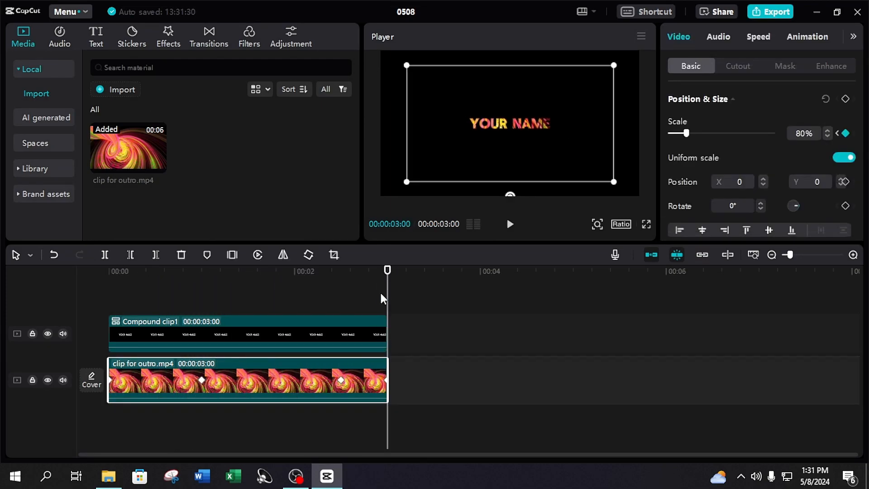
pyautogui.click(814, 37)
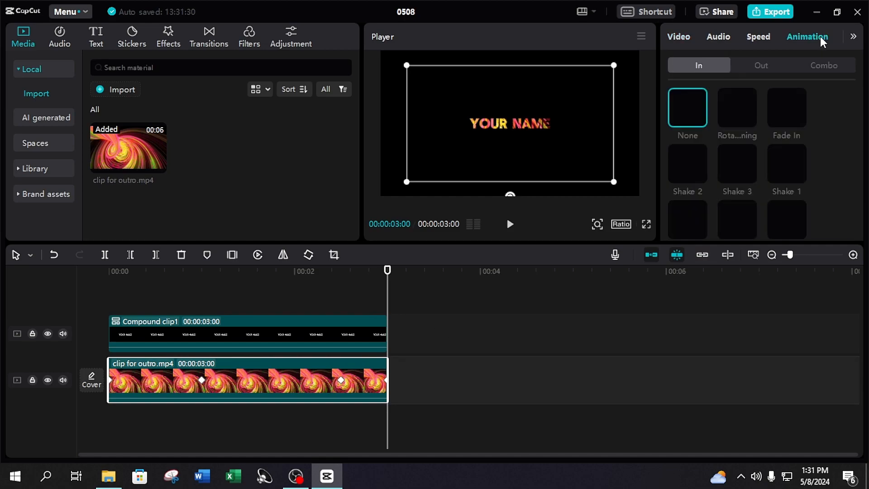
pyautogui.click(768, 63)
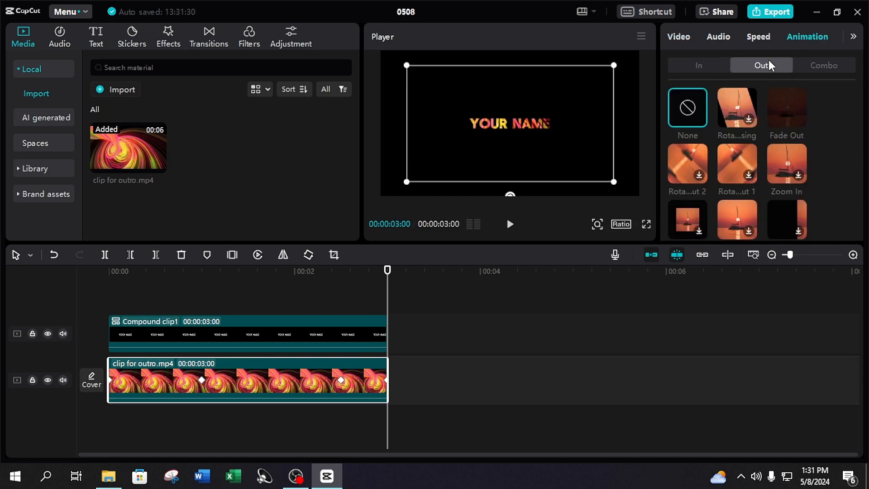
pyautogui.click(792, 114)
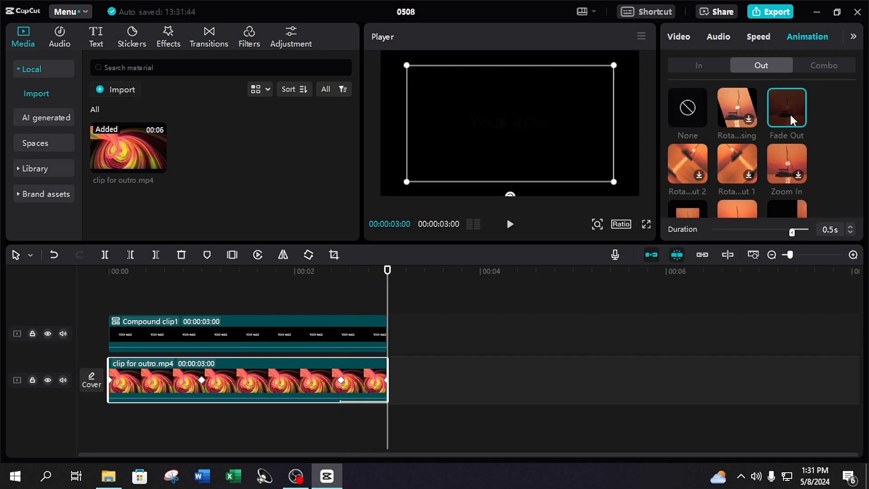
# Scrub through the faded ending to review it and return the playhead to the start of the timeline
pyautogui.click(363, 299)
pyautogui.moveTo(363, 304); pyautogui.dragTo(320, 309)
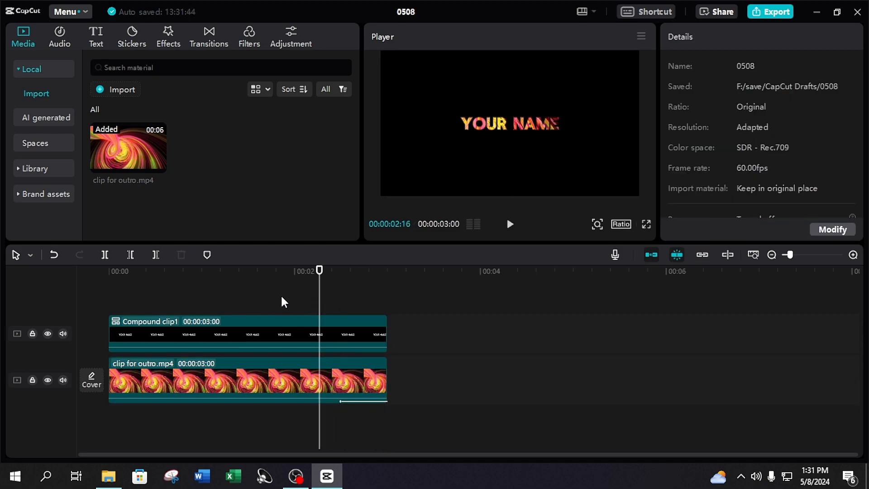
pyautogui.click(317, 333)
pyautogui.moveTo(316, 300); pyautogui.dragTo(102, 301)
pyautogui.click(122, 308)
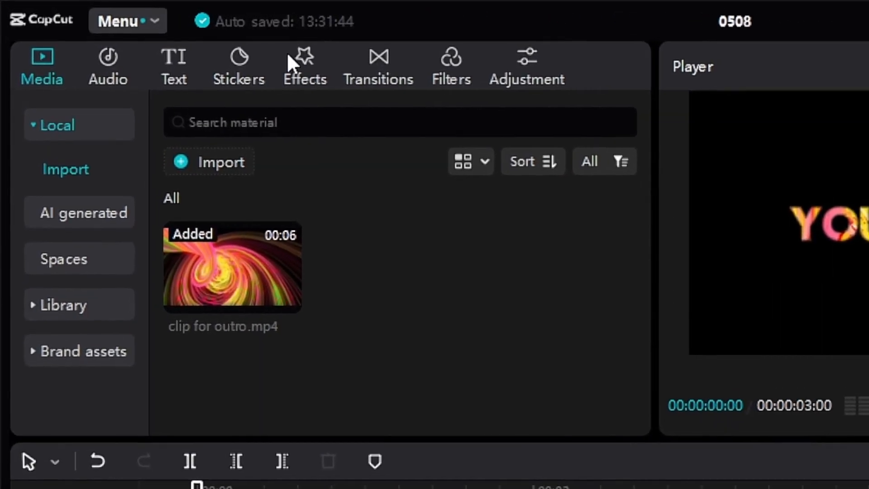
# Search the video effects for "edge glow" and add the Edge Glow effect above the compound clip from the timeline start
pyautogui.click(303, 61)
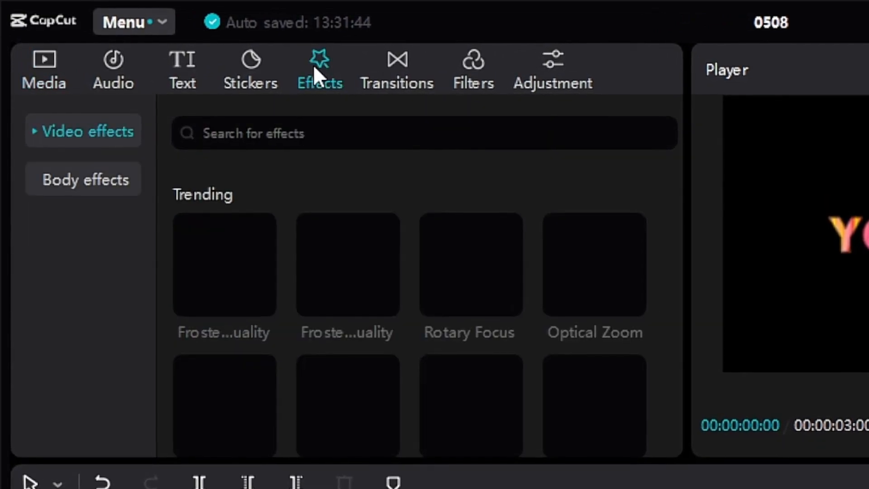
pyautogui.click(317, 125)
pyautogui.write('e')
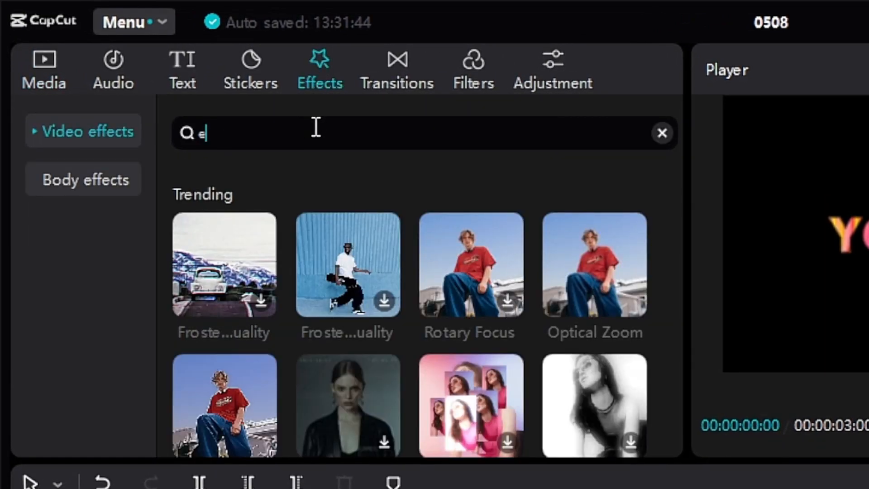
pyautogui.write('dge glow')
pyautogui.press('Return')
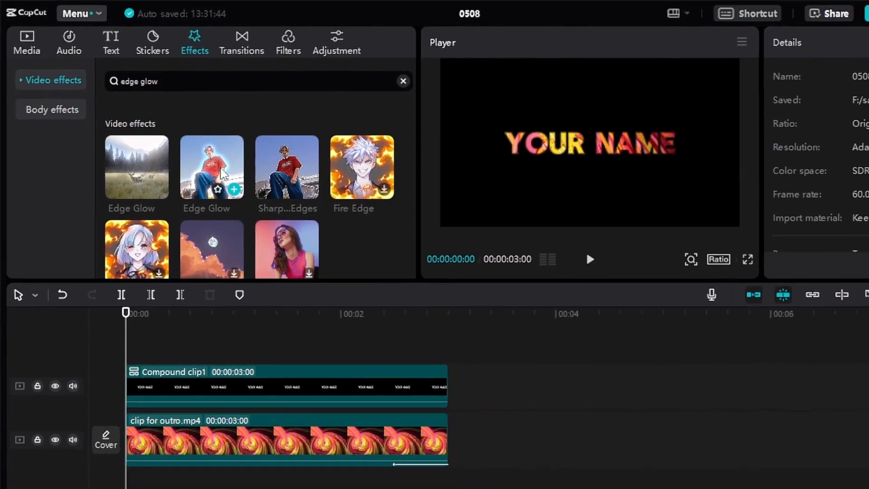
pyautogui.moveTo(359, 286); pyautogui.dragTo(142, 299)
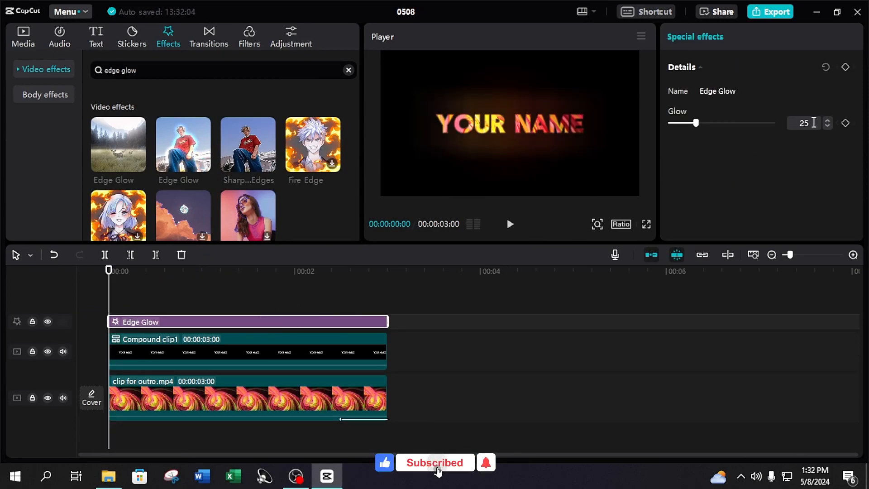
# Set the Edge Glow effect's glow to 20 and add the Sharpen Edges effect on a track above it
pyautogui.click(813, 122)
pyautogui.press('BackSpace')
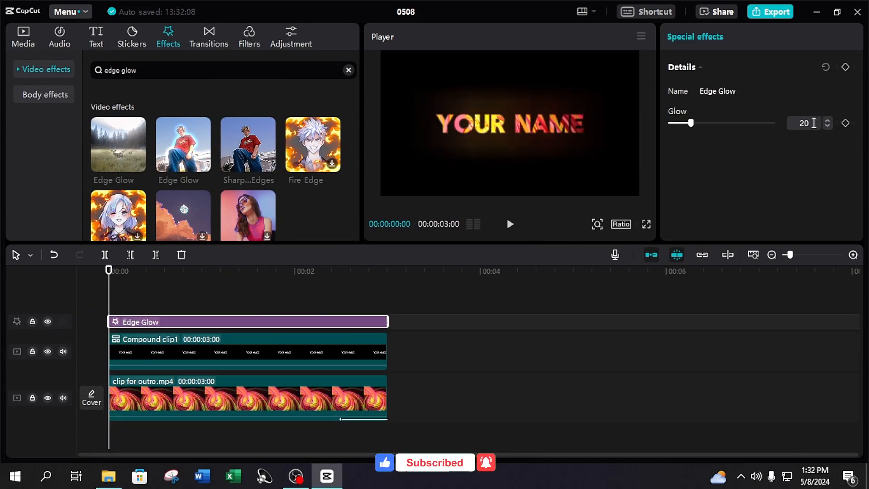
pyautogui.moveTo(246, 145); pyautogui.dragTo(267, 324)
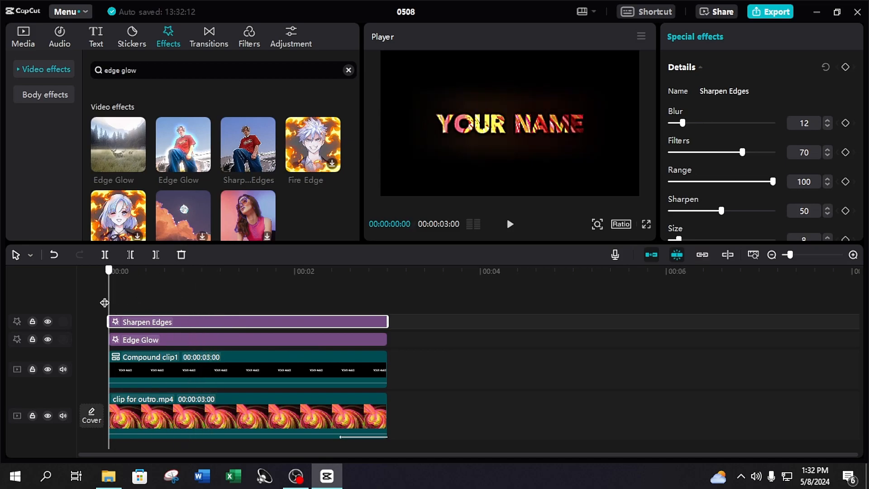
# Play the finished outro in full screen and review the text with both effects on the timeline
pyautogui.click(646, 224)
pyautogui.press('space')
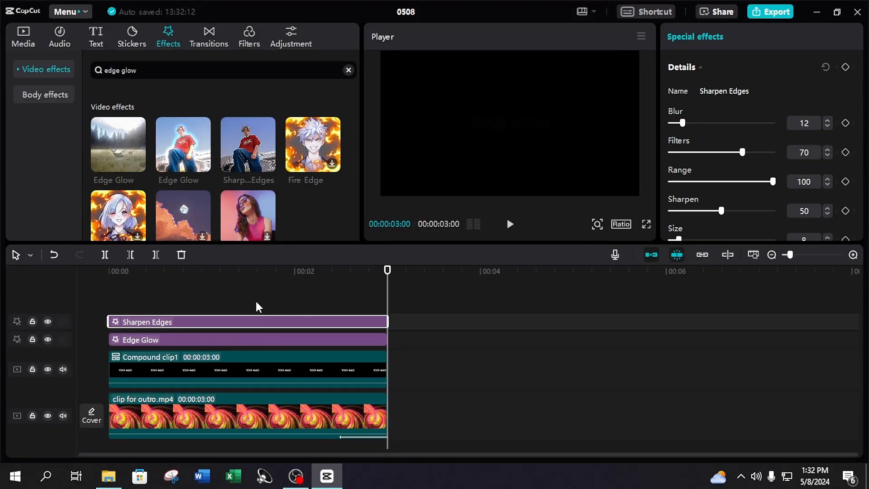
pyautogui.click(253, 291)
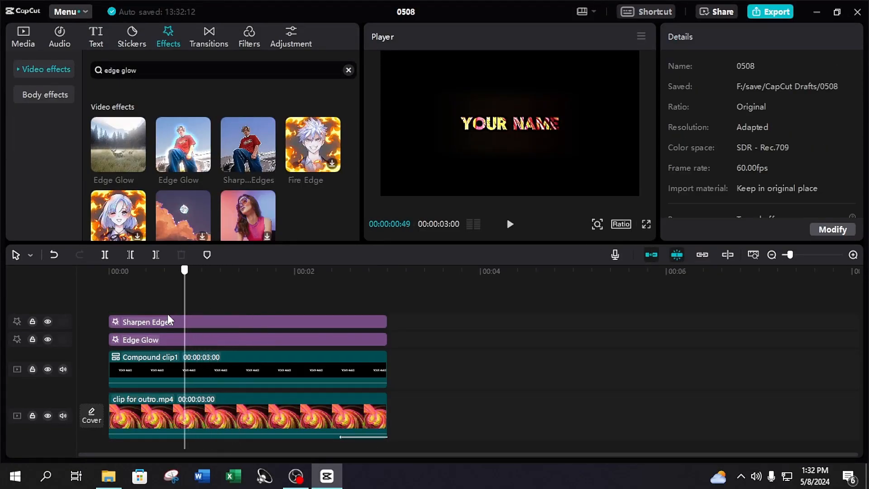
# Examine the compound clip's scale keyframe curve, close the curve view and return the playhead to the timeline start
pyautogui.moveTo(171, 319); pyautogui.dragTo(141, 333)
pyautogui.click(222, 372)
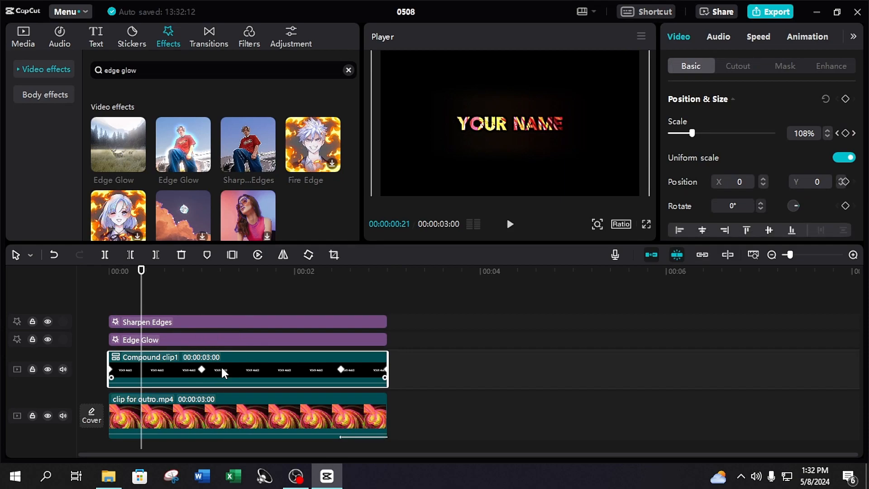
pyautogui.rightClick(222, 372)
pyautogui.click(259, 421)
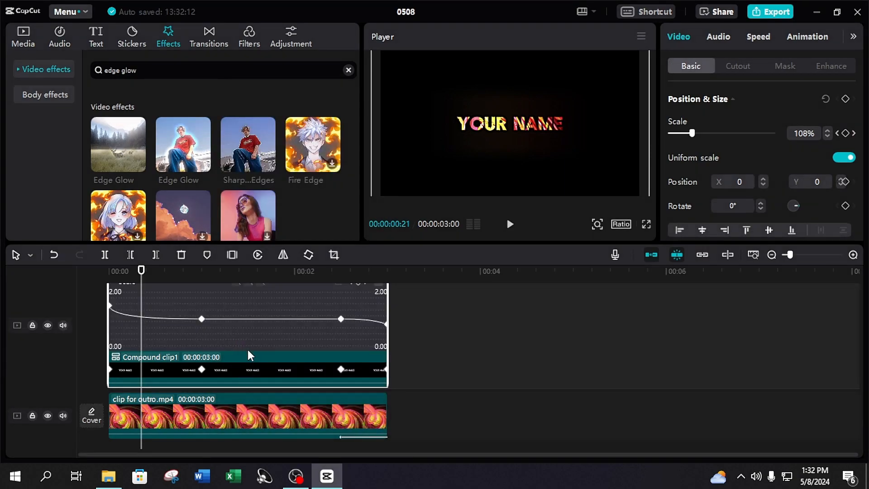
pyautogui.rightClick(264, 378)
pyautogui.click(280, 432)
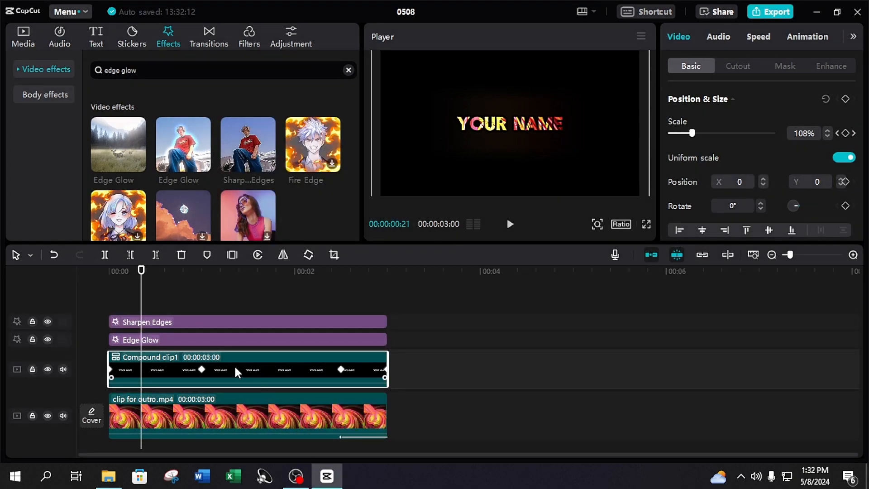
pyautogui.moveTo(234, 296); pyautogui.dragTo(101, 344)
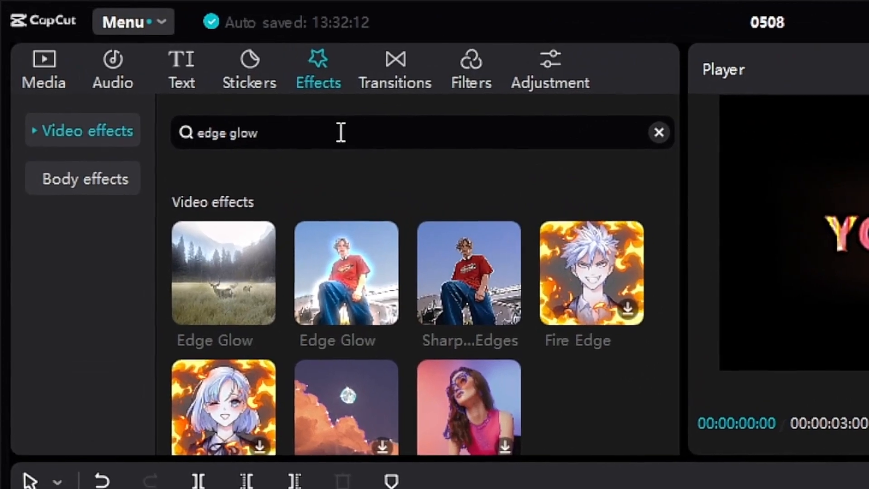
# Search the video effects for "ripples" and add the Ripples effect above the Sharpen Edges track from the timeline start
pyautogui.doubleClick(180, 70)
pyautogui.hotkey('ctrl', 'a')
pyautogui.press('BackSpace')
pyautogui.write('r')
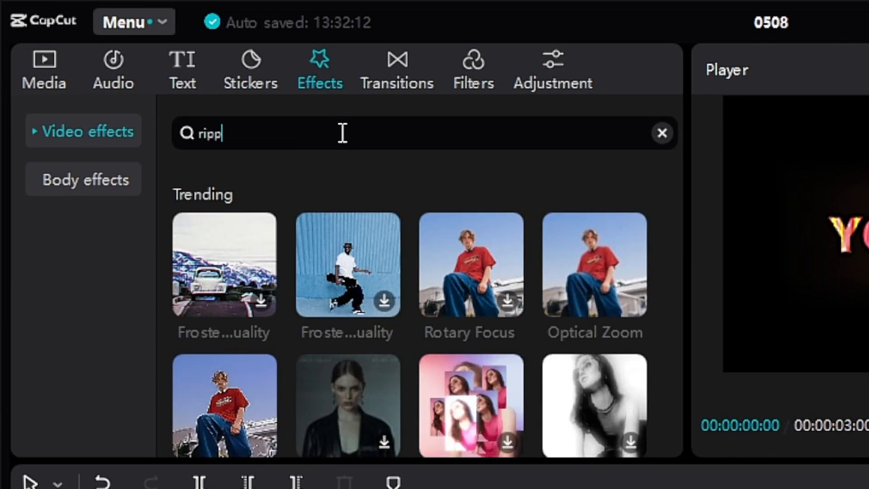
pyautogui.write('ipples')
pyautogui.press('Return')
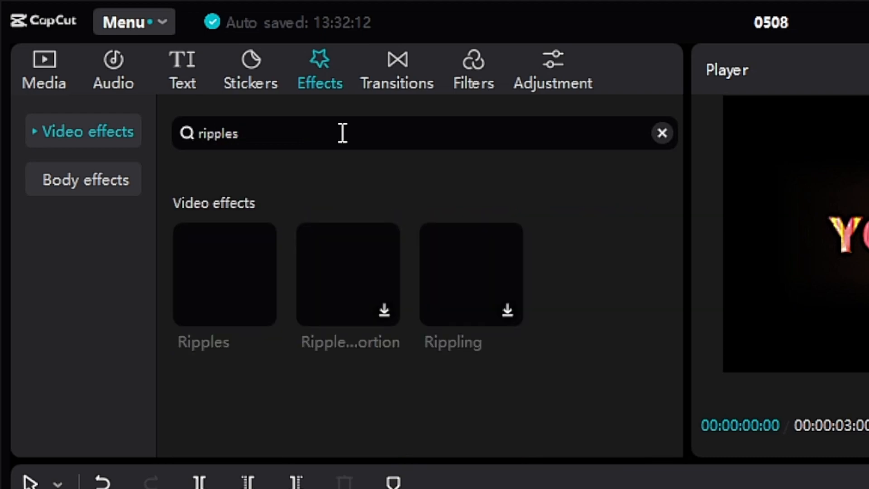
pyautogui.moveTo(219, 271)
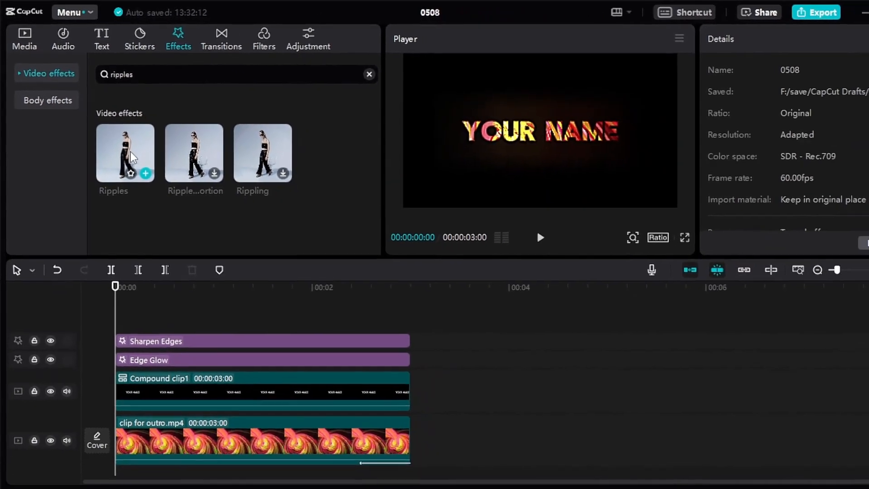
pyautogui.moveTo(131, 151); pyautogui.dragTo(118, 333)
# Set the Ripples effect's speed to 0 and twist to 75, and play the outro to review it
pyautogui.moveTo(704, 155); pyautogui.dragTo(664, 162)
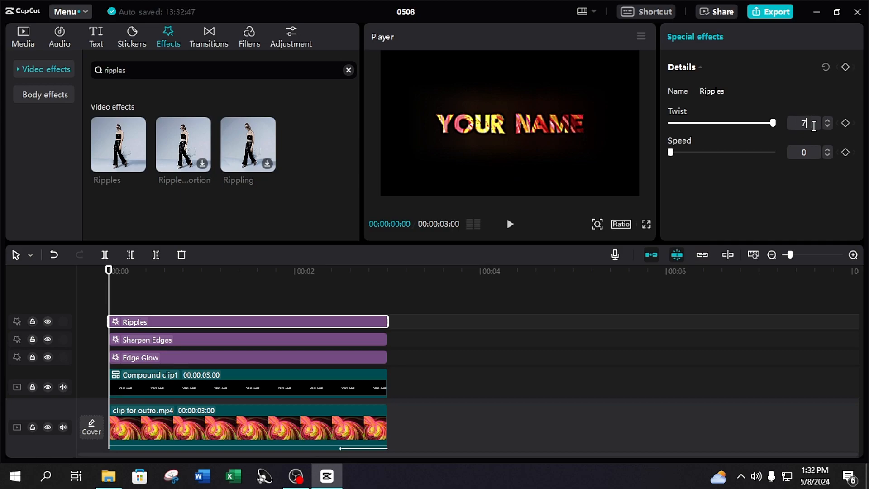
pyautogui.press('Return')
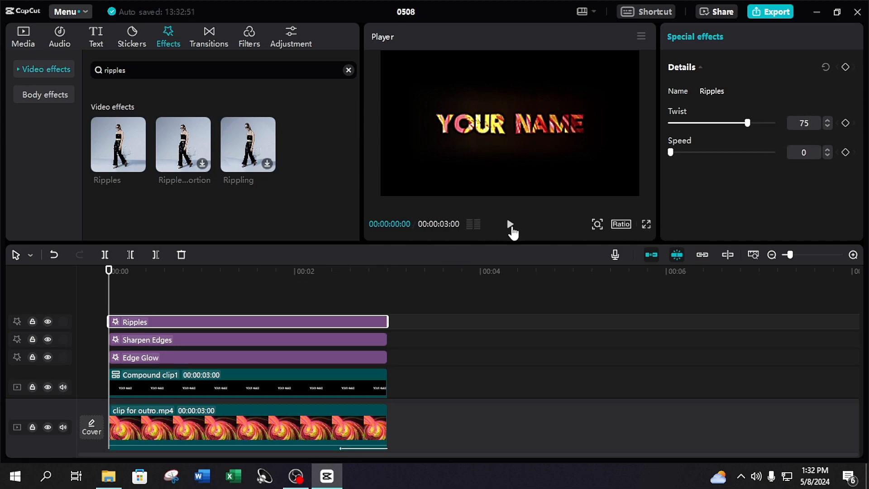
pyautogui.click(512, 229)
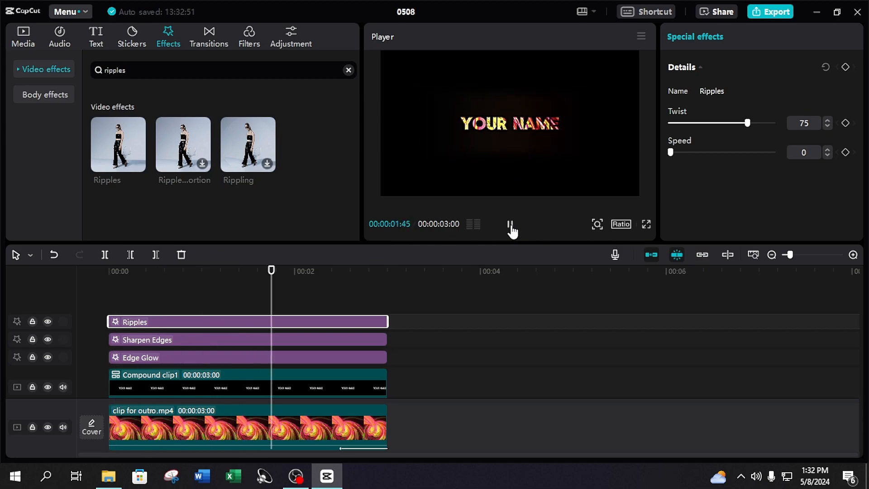
pyautogui.click(374, 302)
pyautogui.press('Home')
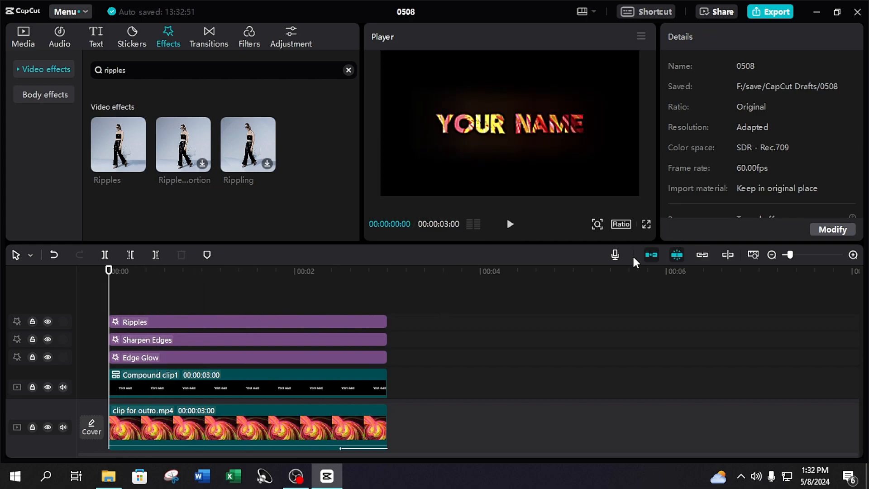
pyautogui.scroll(-2, 434, 316)
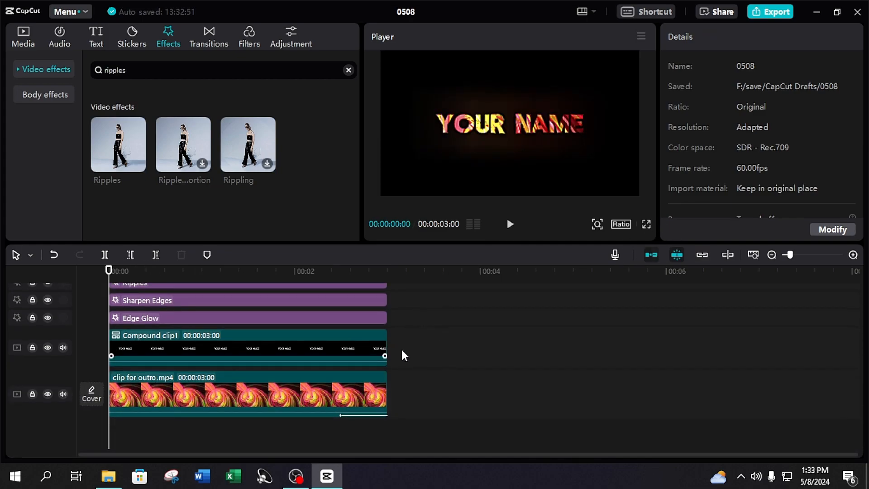
# Open the export settings, title the video Outro, and choose 1080P resolution with the Higher bit rate
pyautogui.click(765, 15)
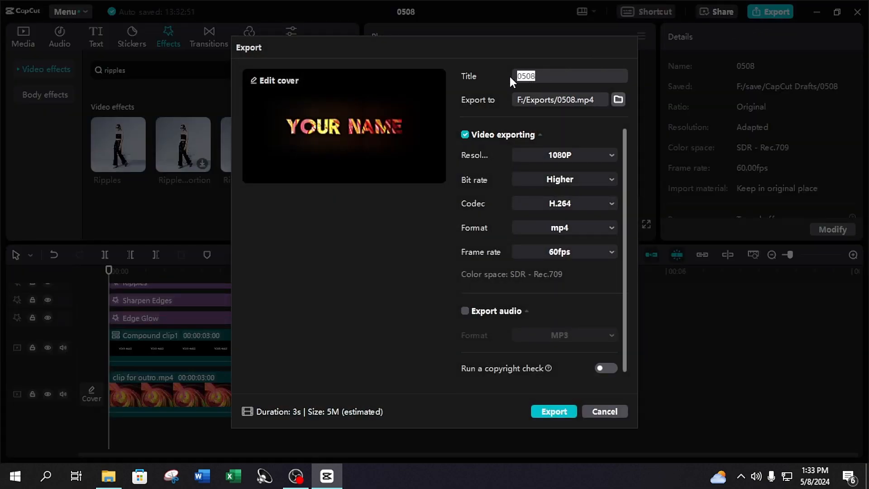
pyautogui.press('BackSpace')
pyautogui.write('Outro')
pyautogui.click(545, 156)
pyautogui.click(553, 210)
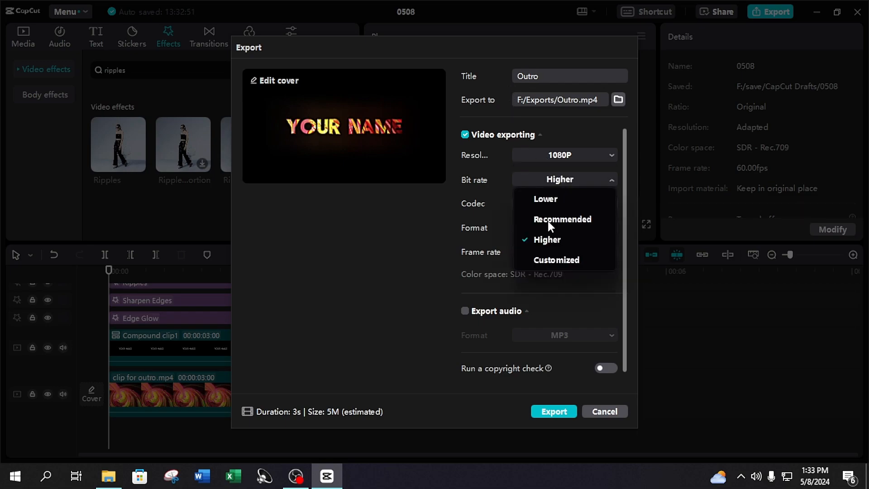
pyautogui.click(559, 238)
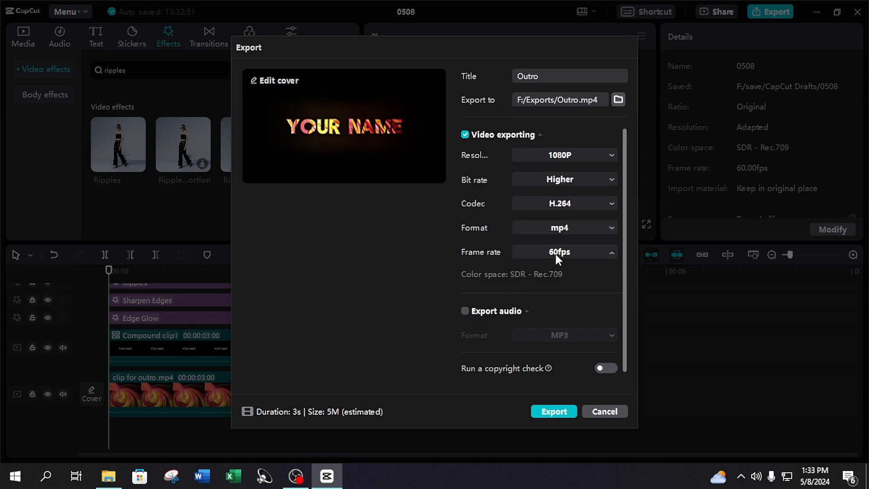
# Choose a 60fps frame rate and export the outro, replacing the existing file of the same name
pyautogui.click(555, 254)
pyautogui.click(548, 350)
pyautogui.click(555, 410)
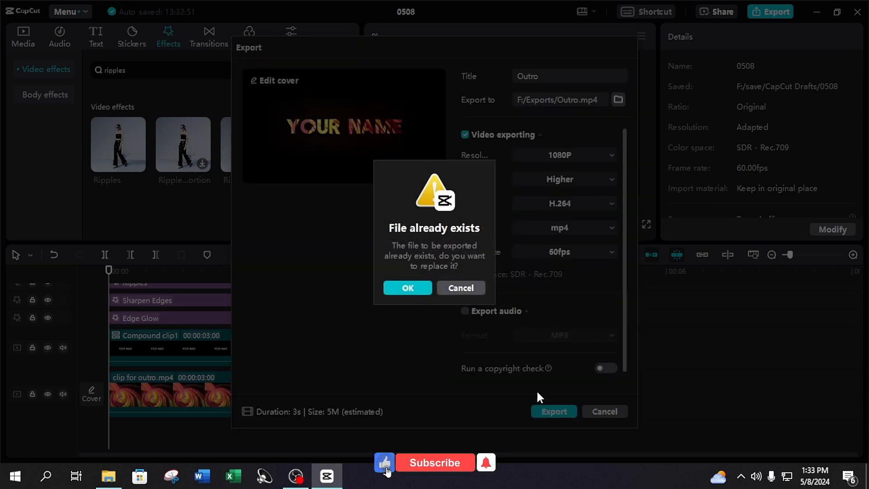
pyautogui.click(408, 287)
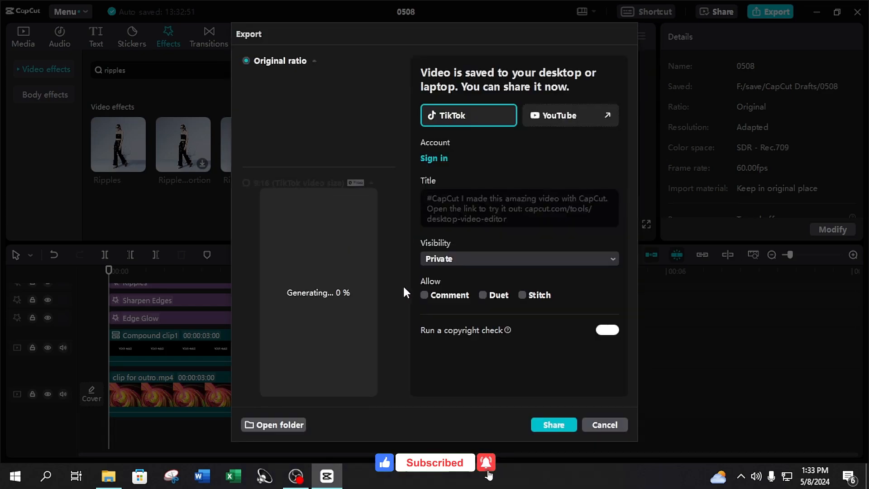